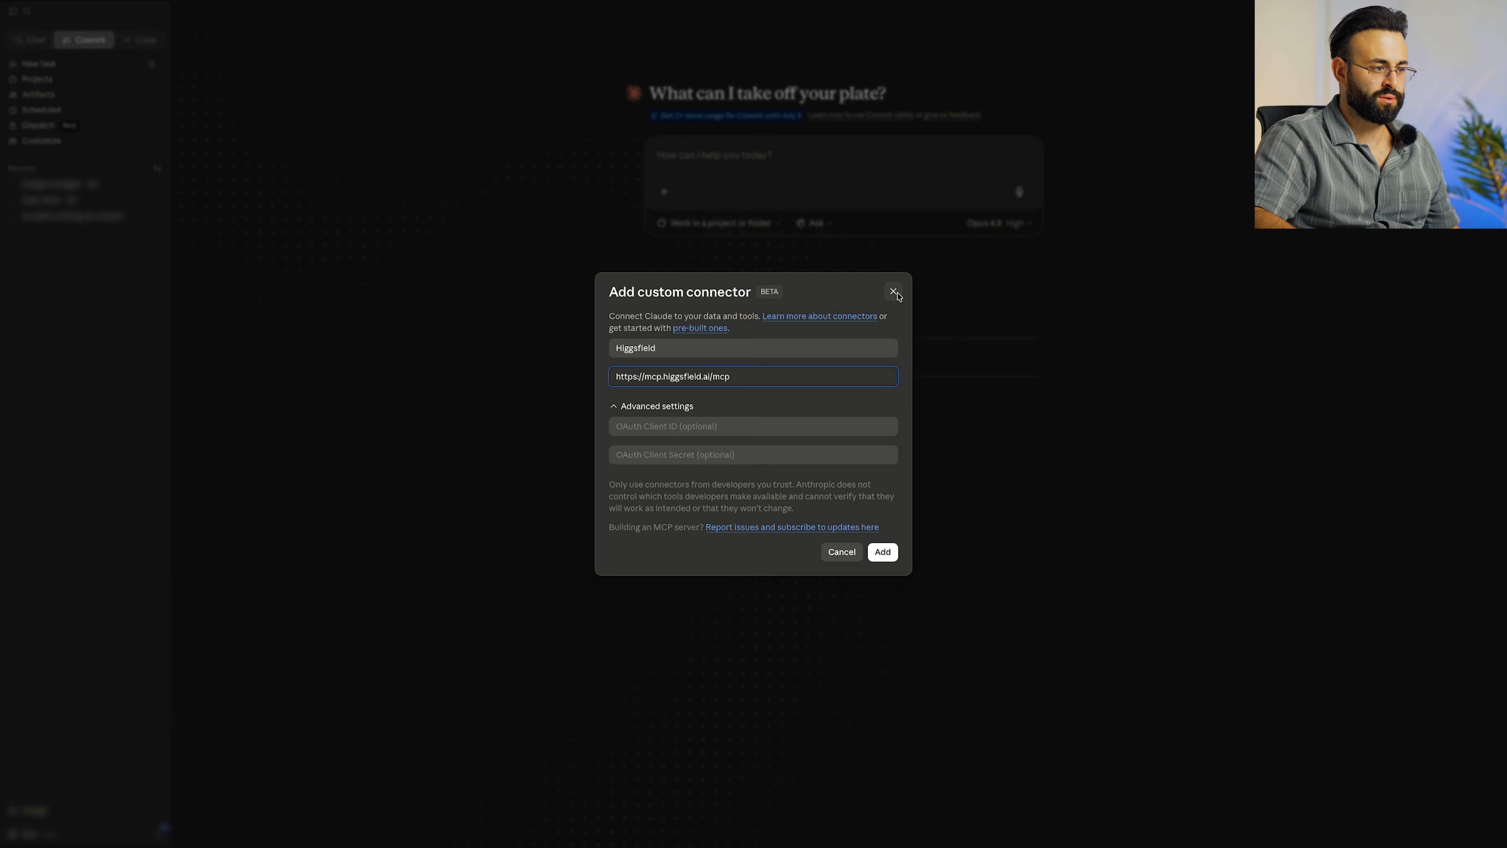
# Close the custom connector form without adding the Higgsfield connector
pyautogui.click(895, 292)
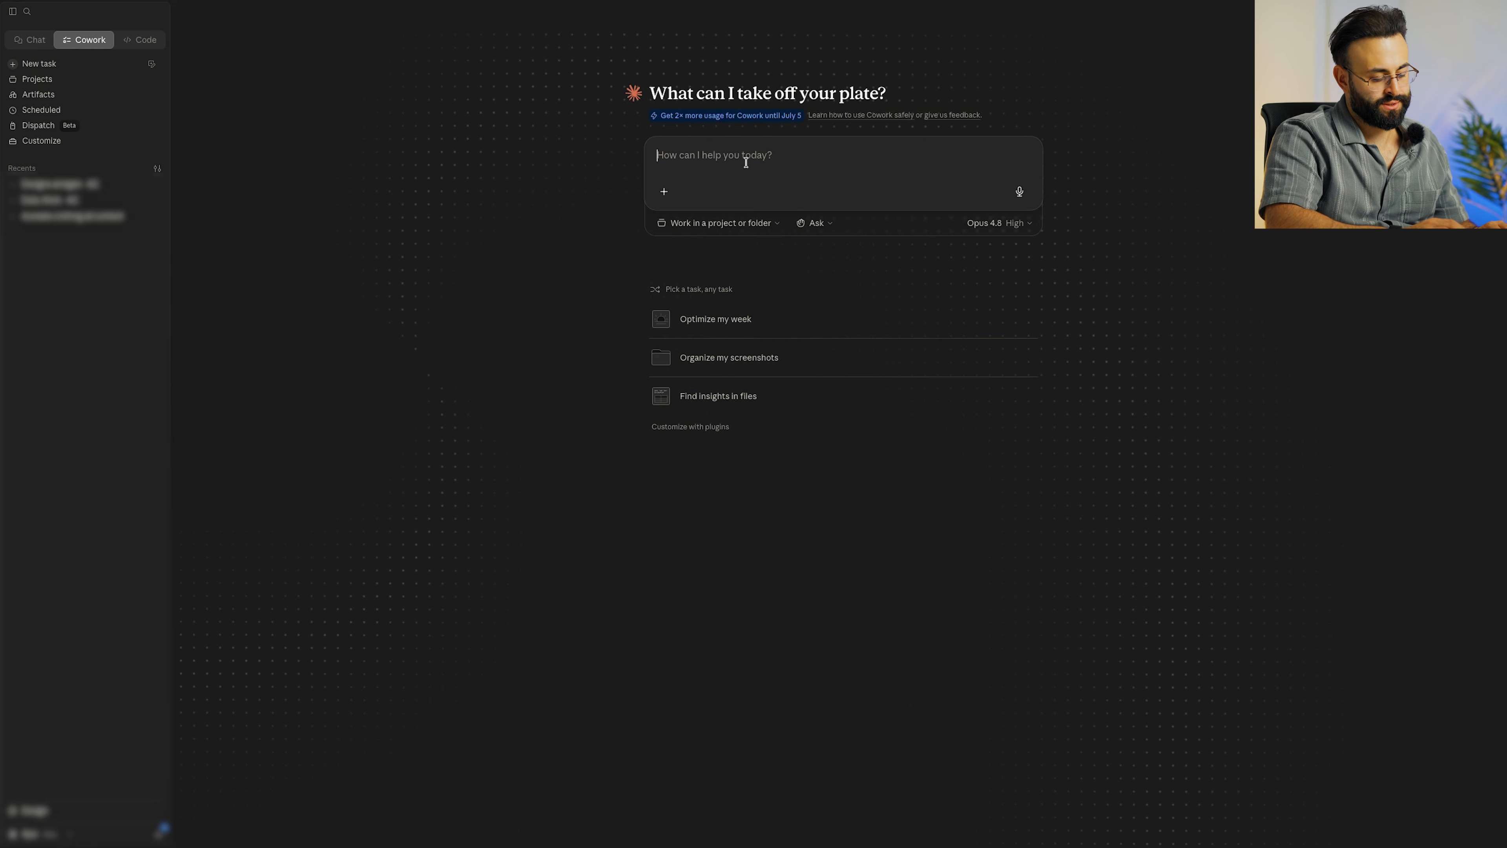
# Draft the task prompt "create me 5 designs for my gym shop ....." without sending it
pyautogui.write('create me 5t')
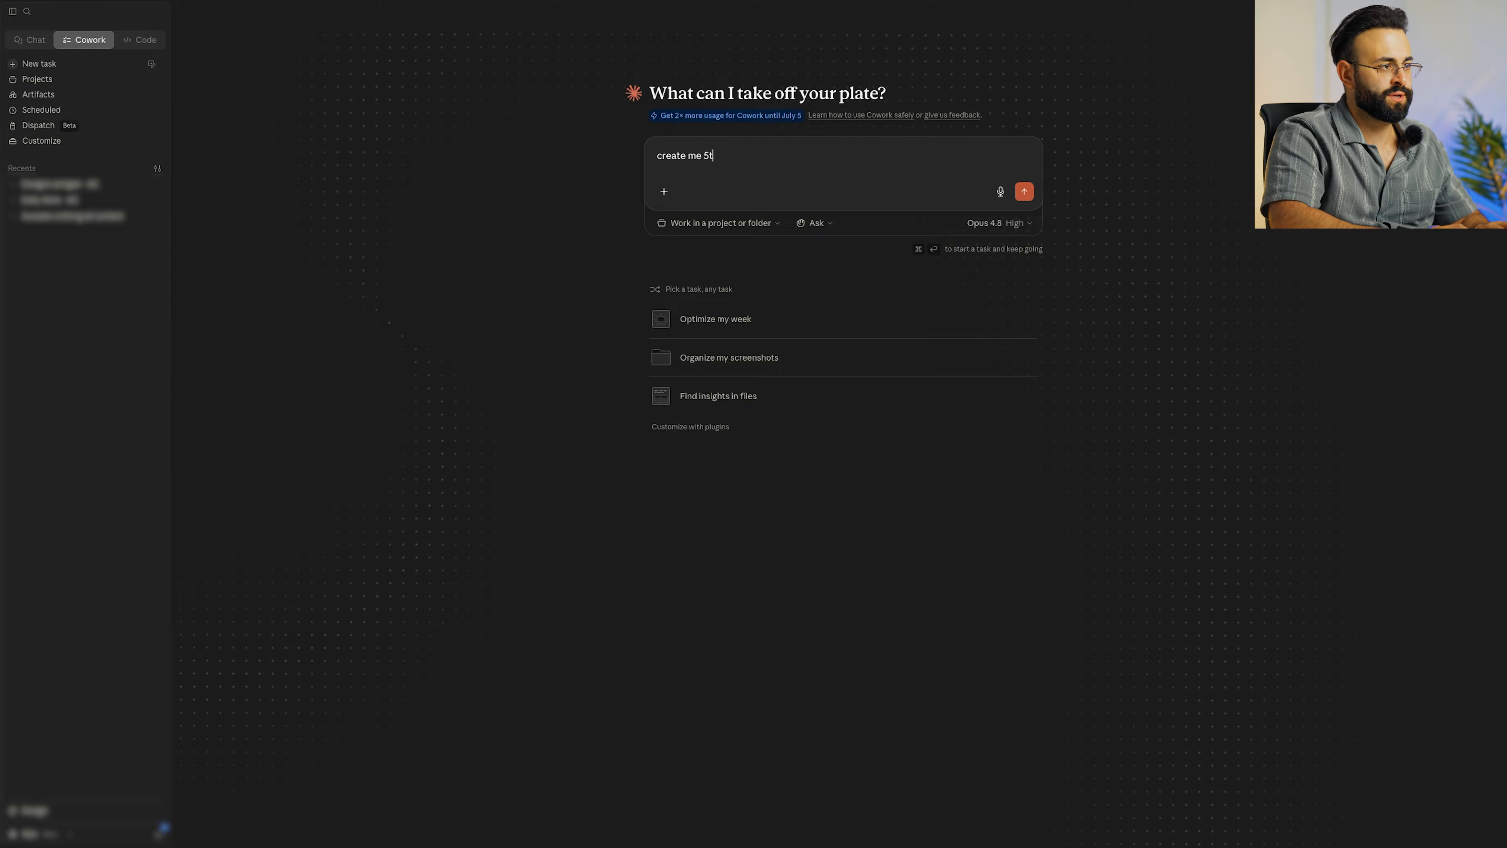
pyautogui.write(' designs for my gym shop .....')
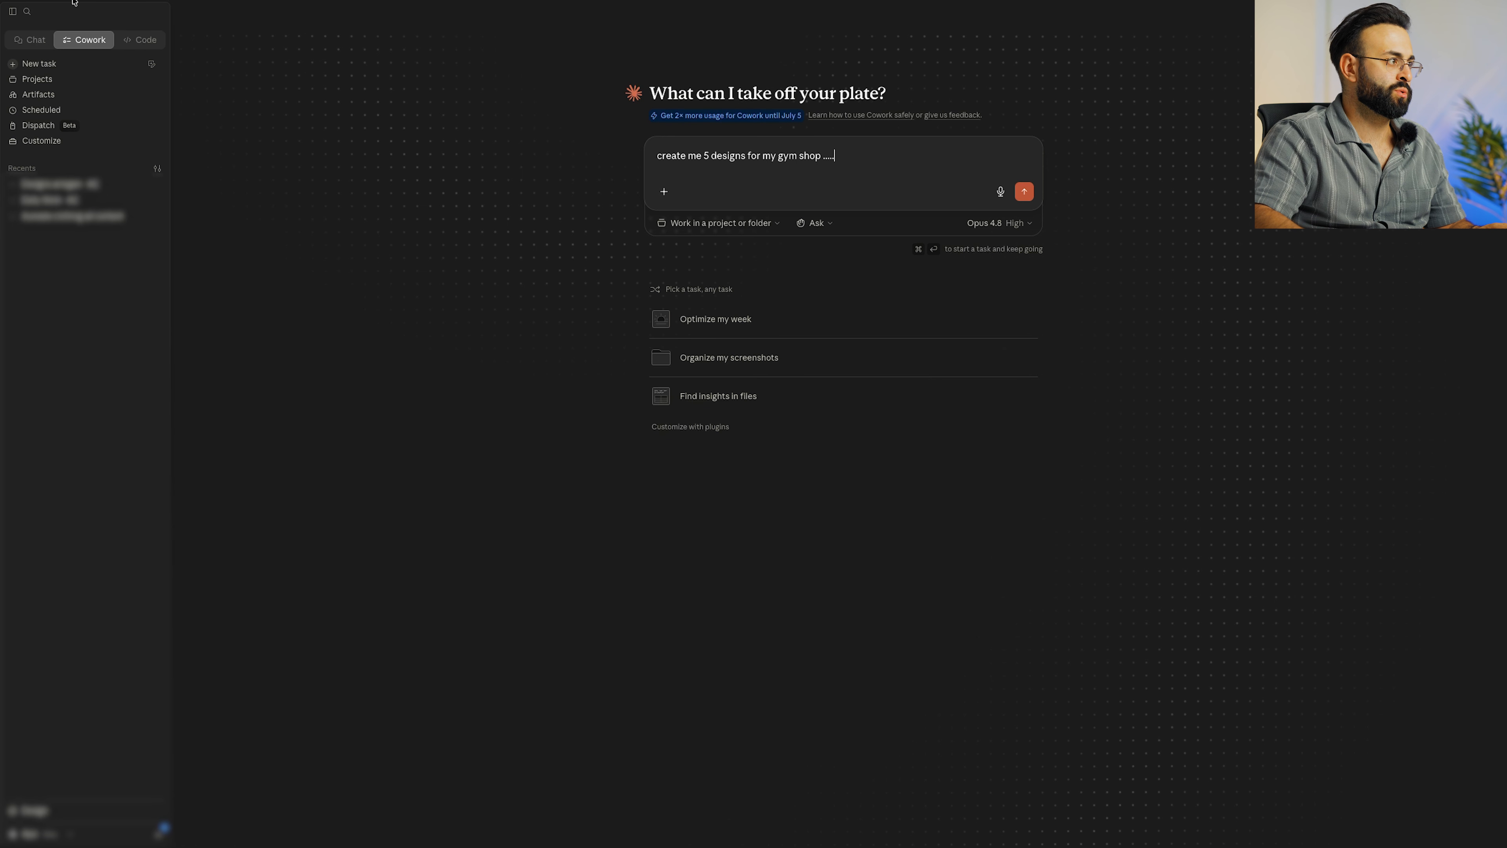
# Open the Apo_Svalley_Designer_EN.skill file from the desktop for review, cancel adding it to the library, and return to the new task
pyautogui.click(39, 25)
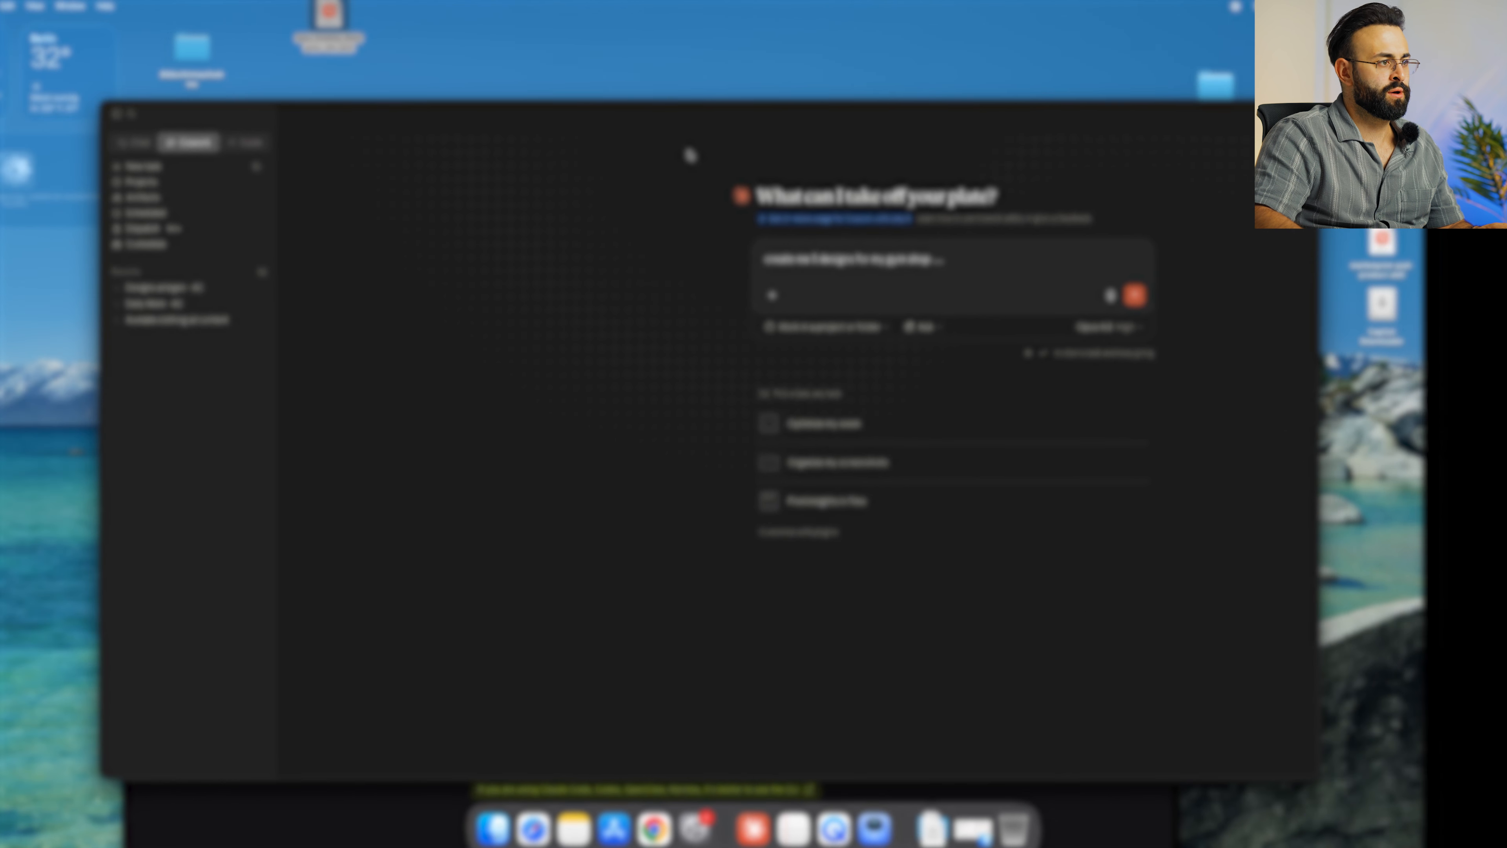
pyautogui.moveTo(665, 122); pyautogui.dragTo(657, 192)
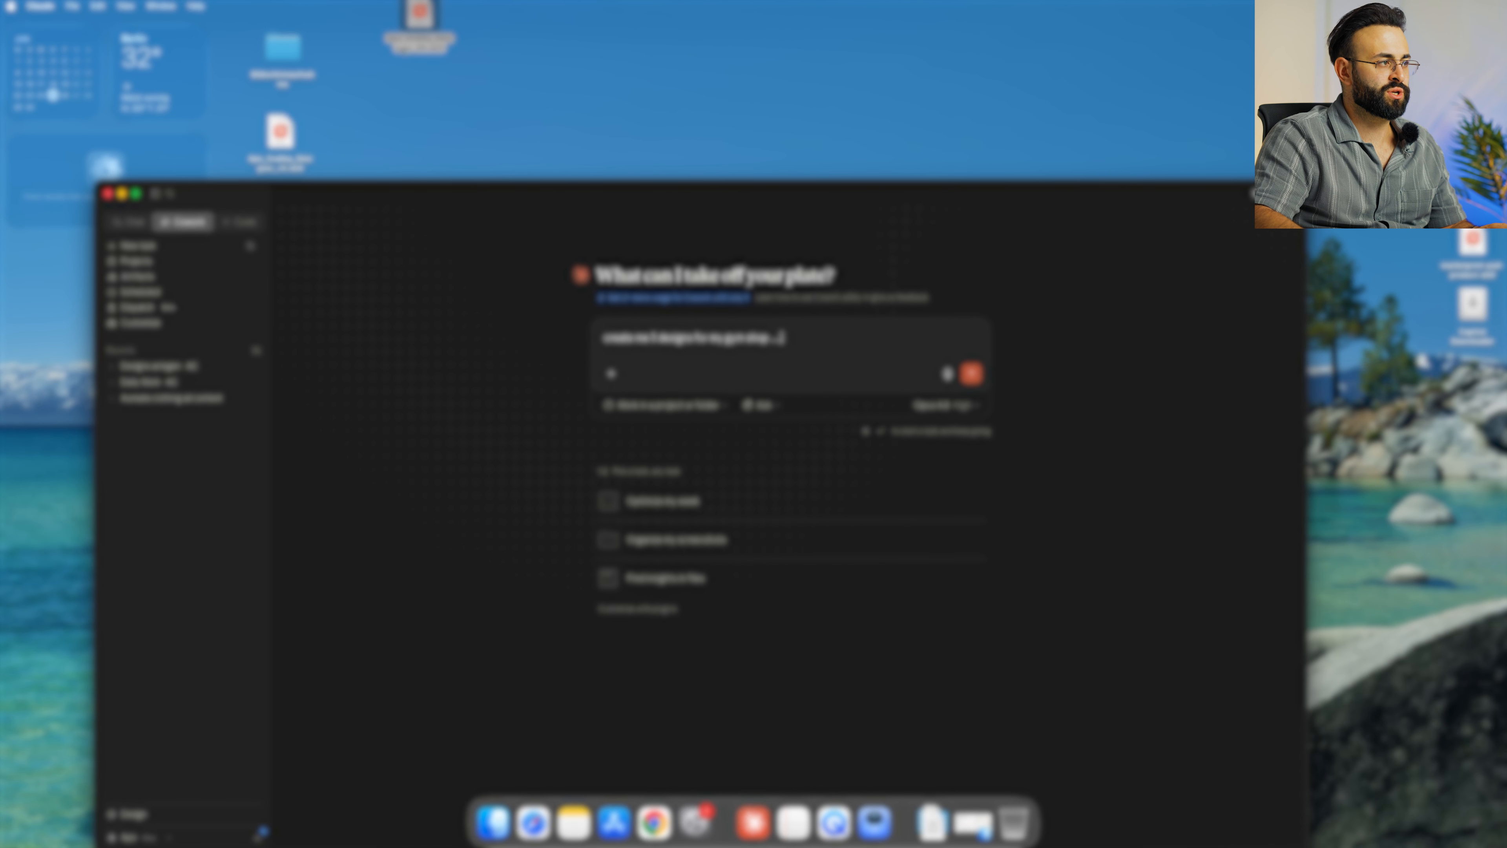
pyautogui.click(385, 82)
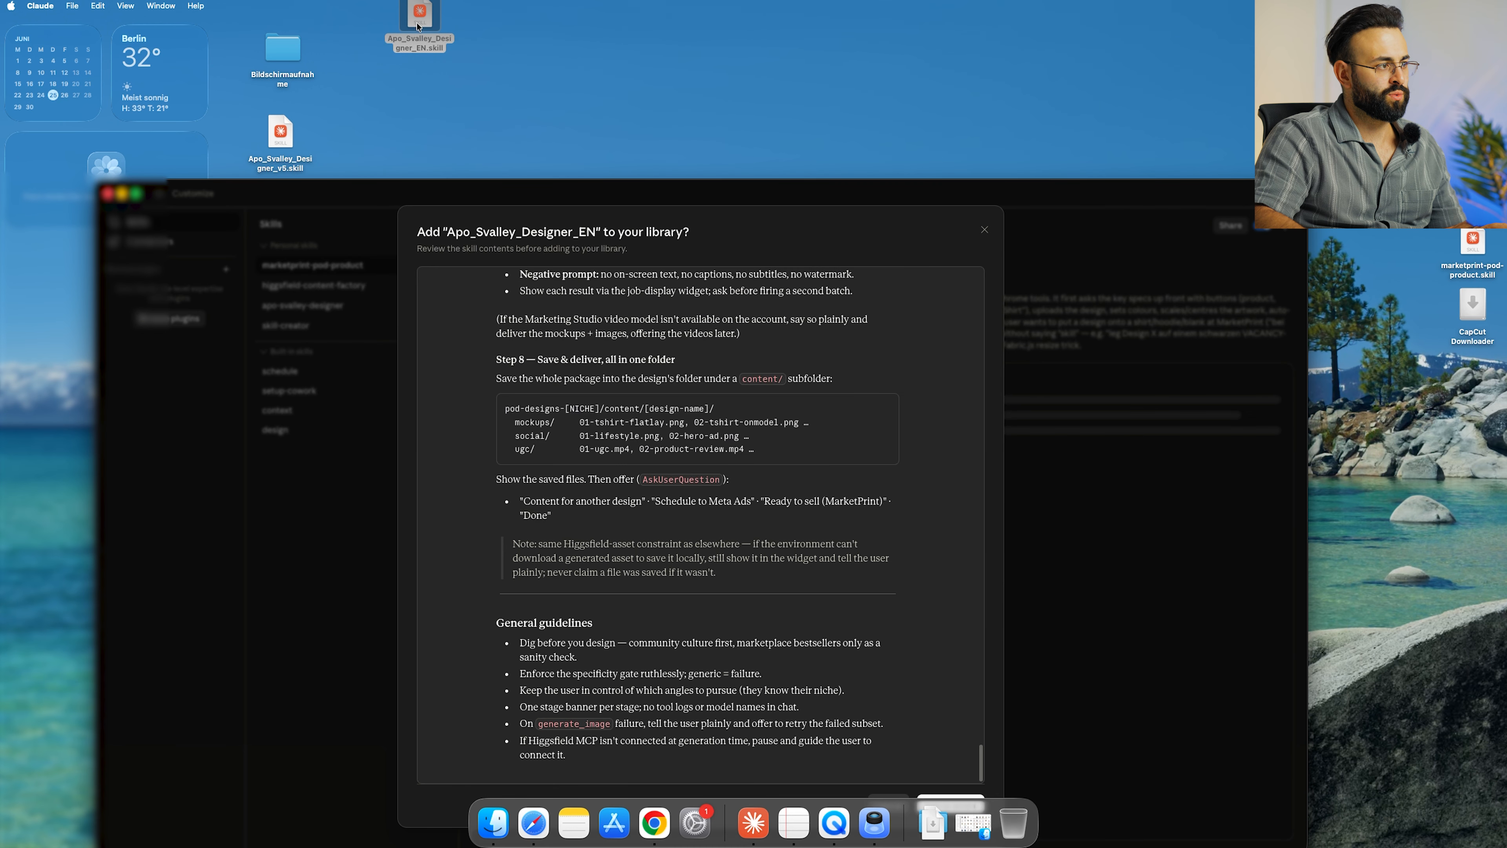
pyautogui.moveTo(504, 196); pyautogui.dragTo(494, 74)
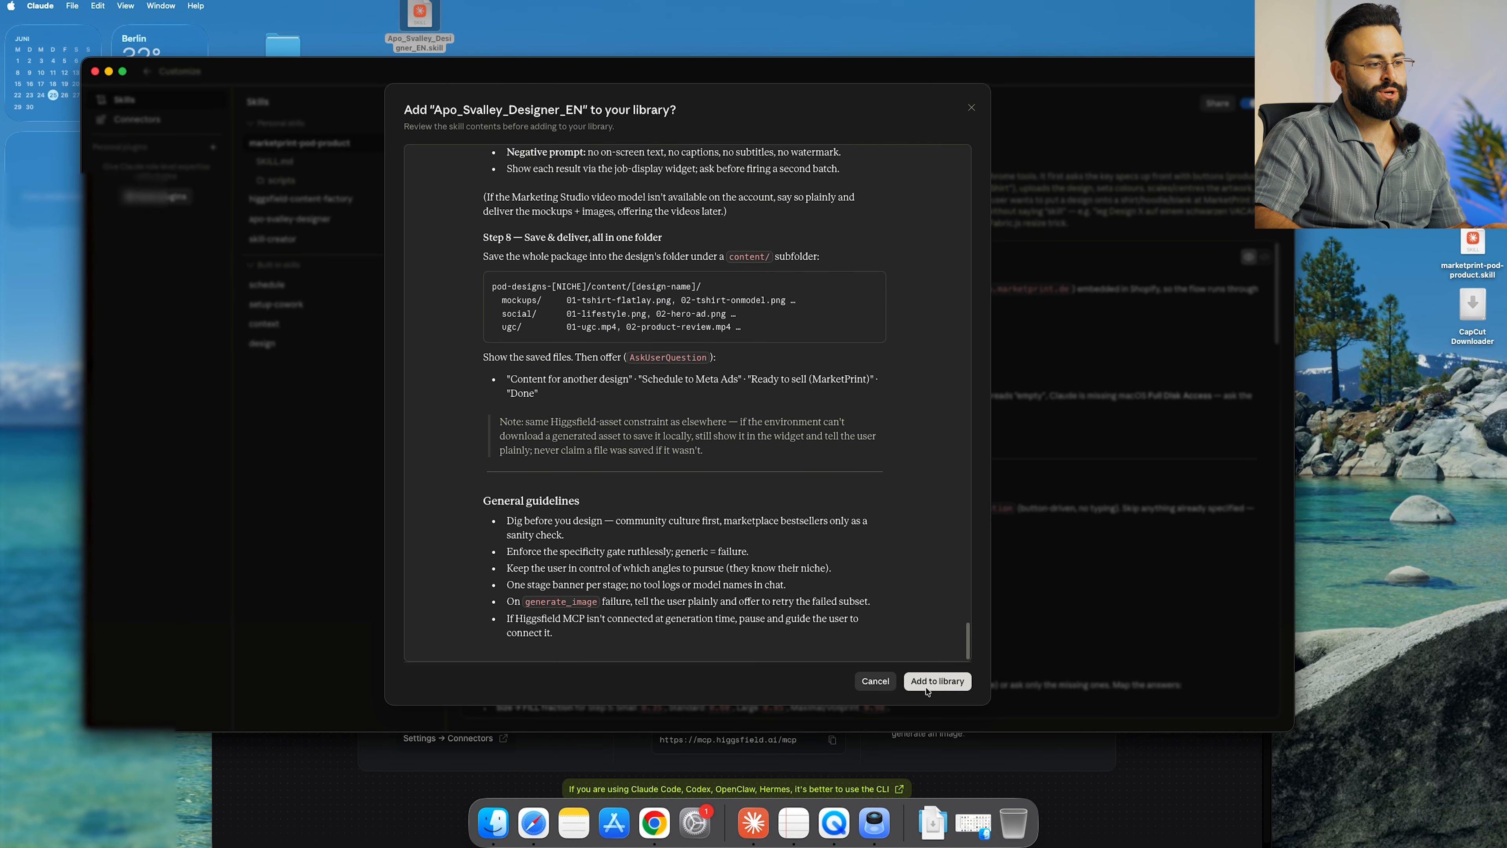
pyautogui.click(876, 681)
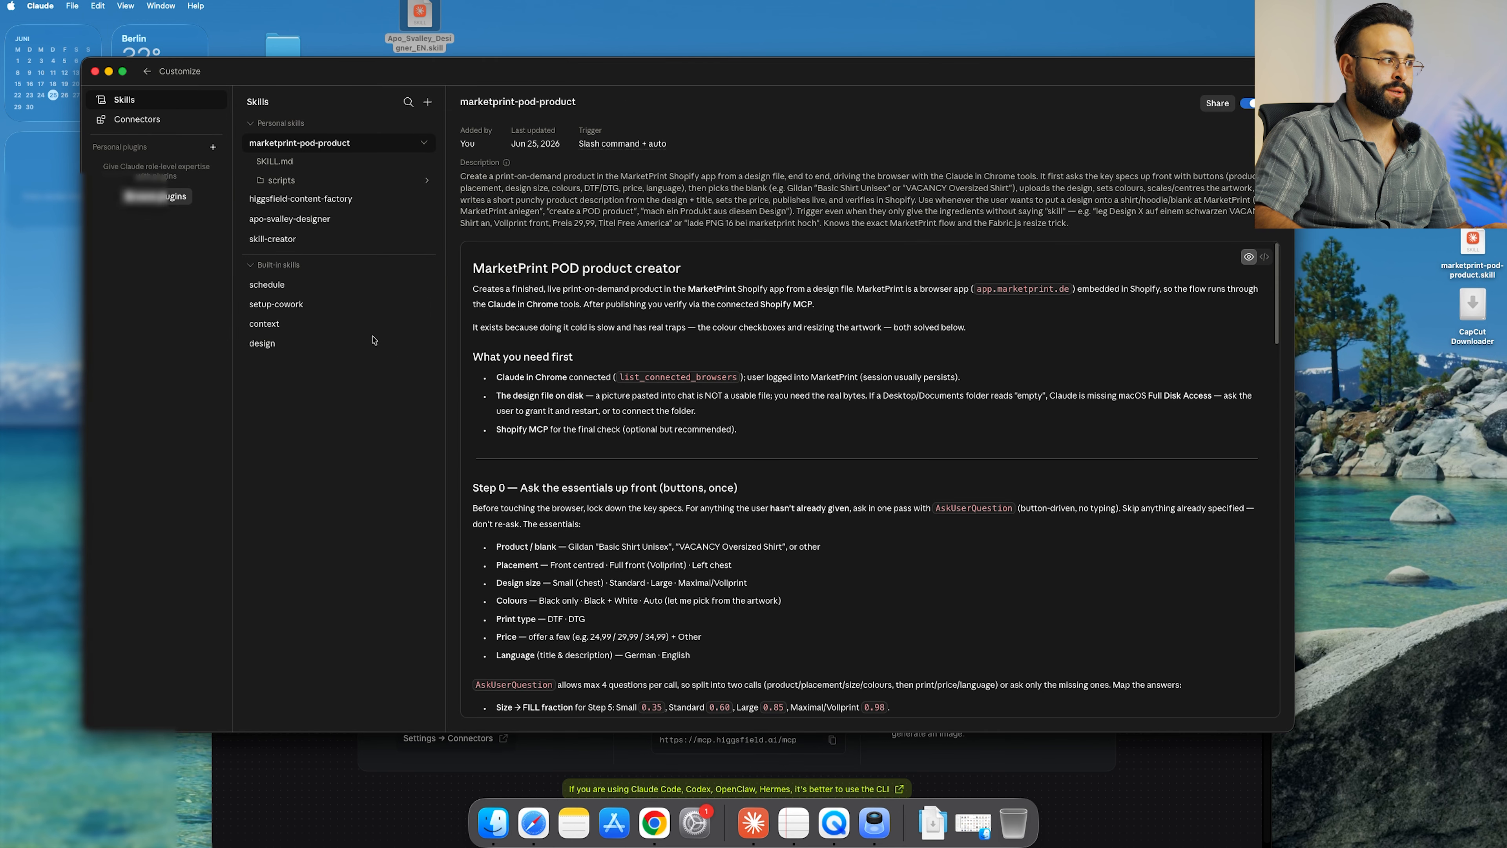
pyautogui.click(148, 72)
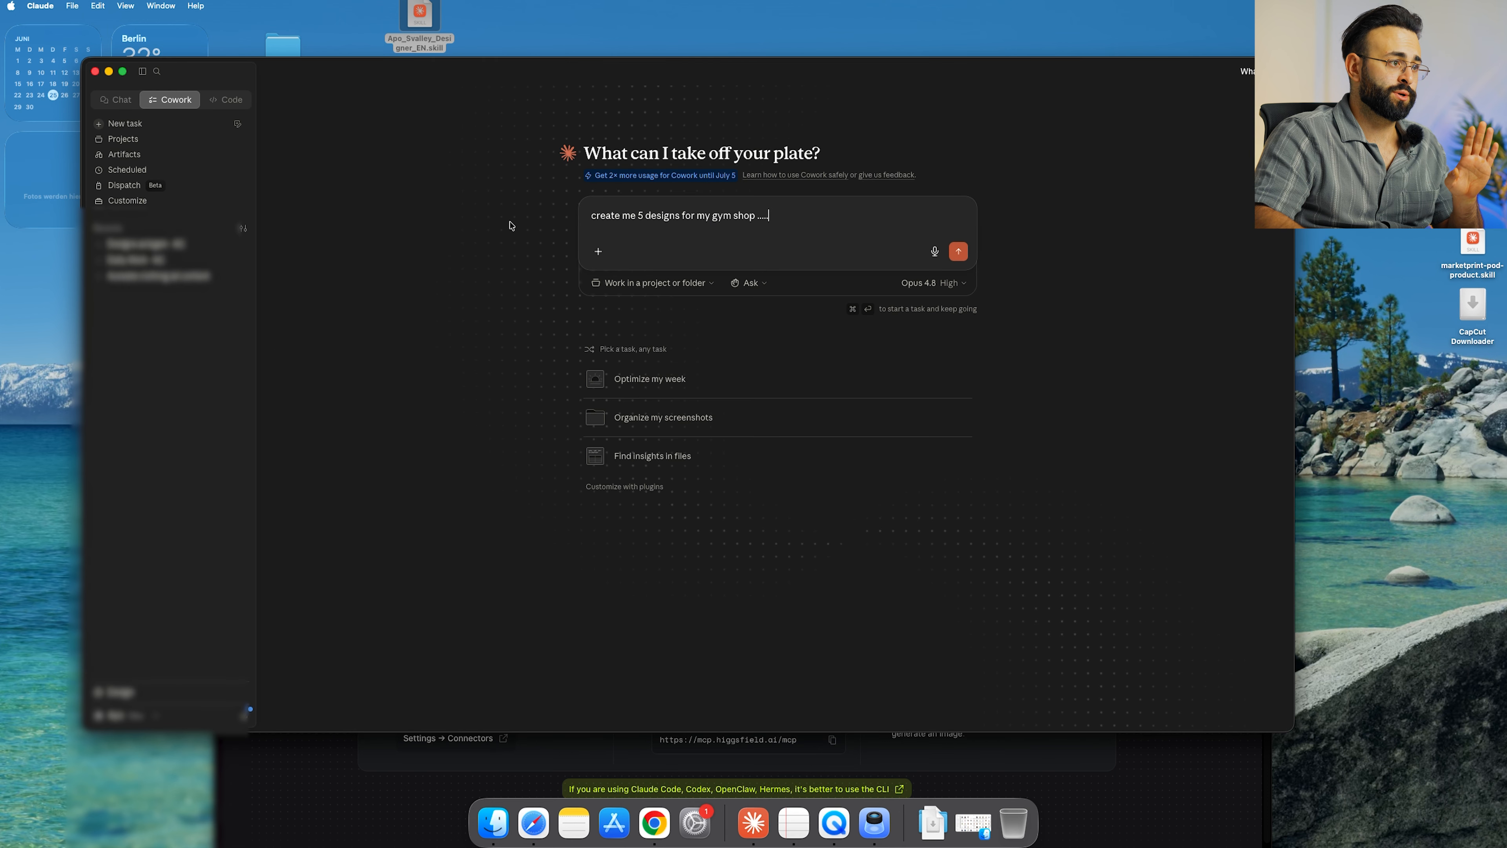
# Replace the drafted prompt with the apo-svalley-designer skill and start the task
pyautogui.moveTo(691, 216); pyautogui.dragTo(487, 224)
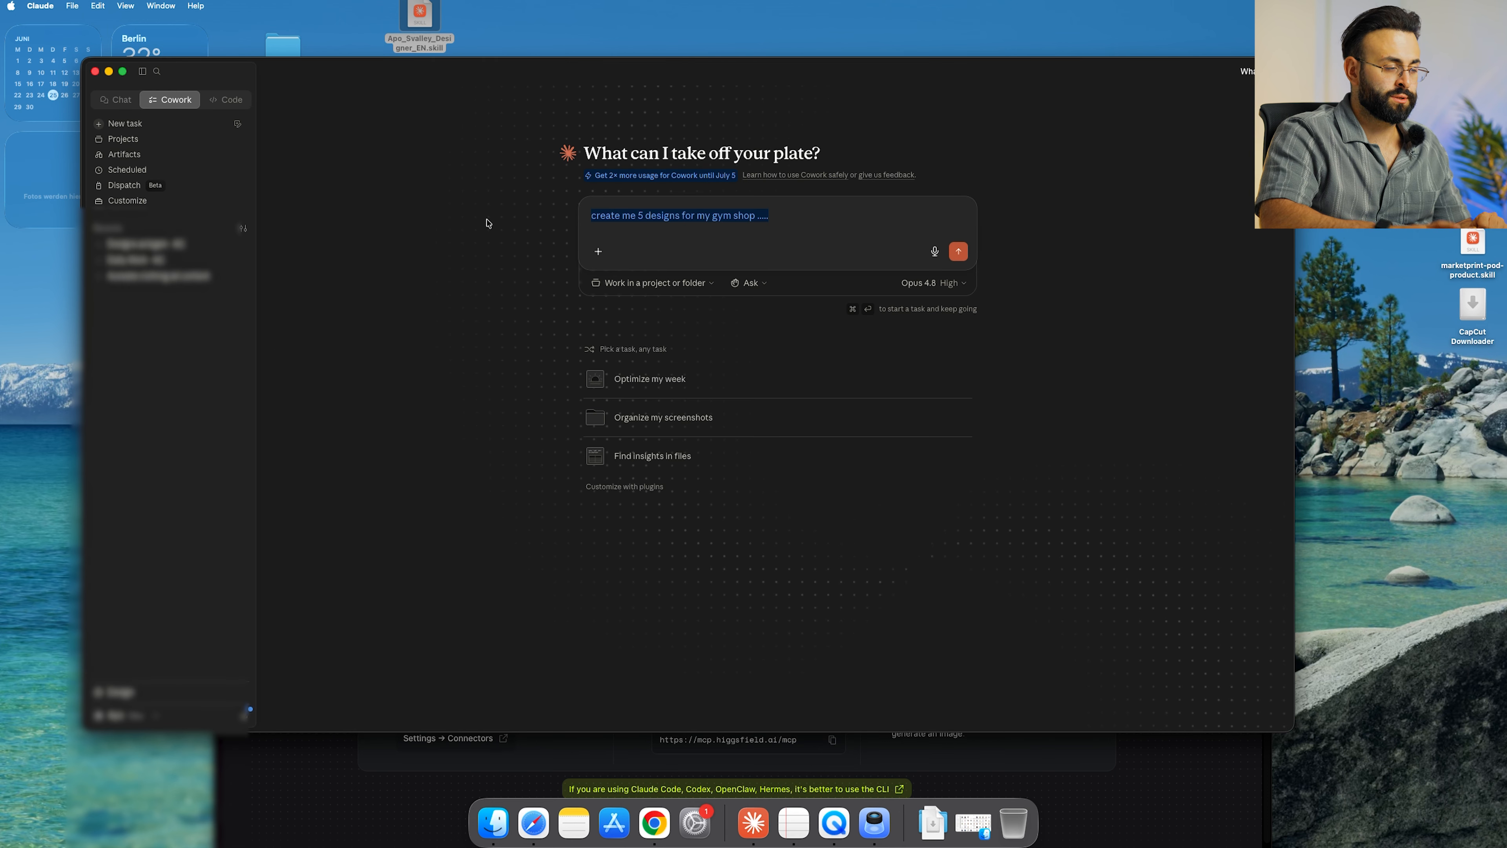
pyautogui.press('BackSpace')
pyautogui.click(598, 251)
pyautogui.moveTo(653, 299)
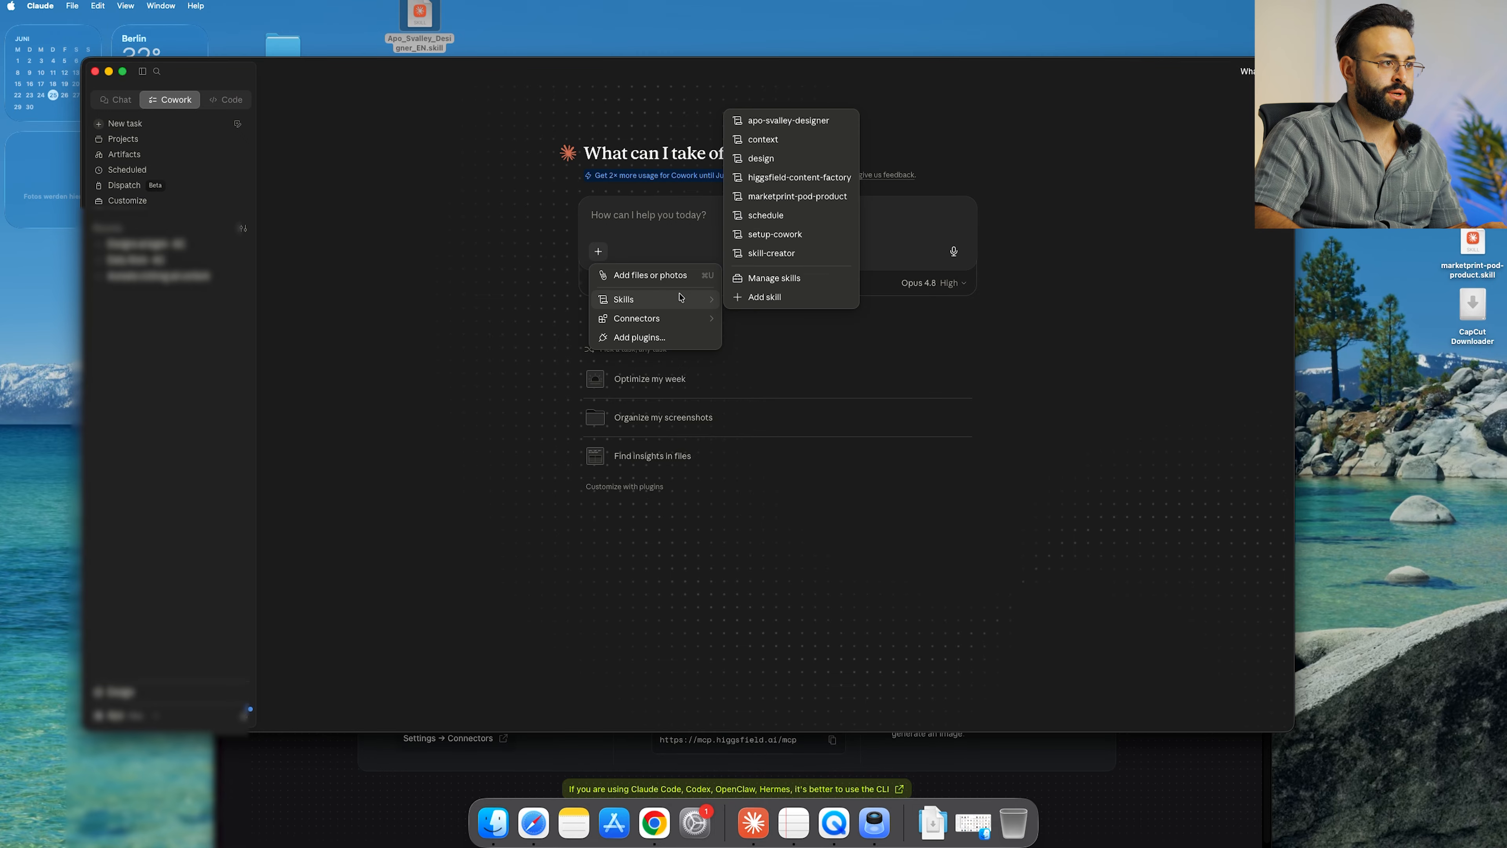
pyautogui.click(800, 122)
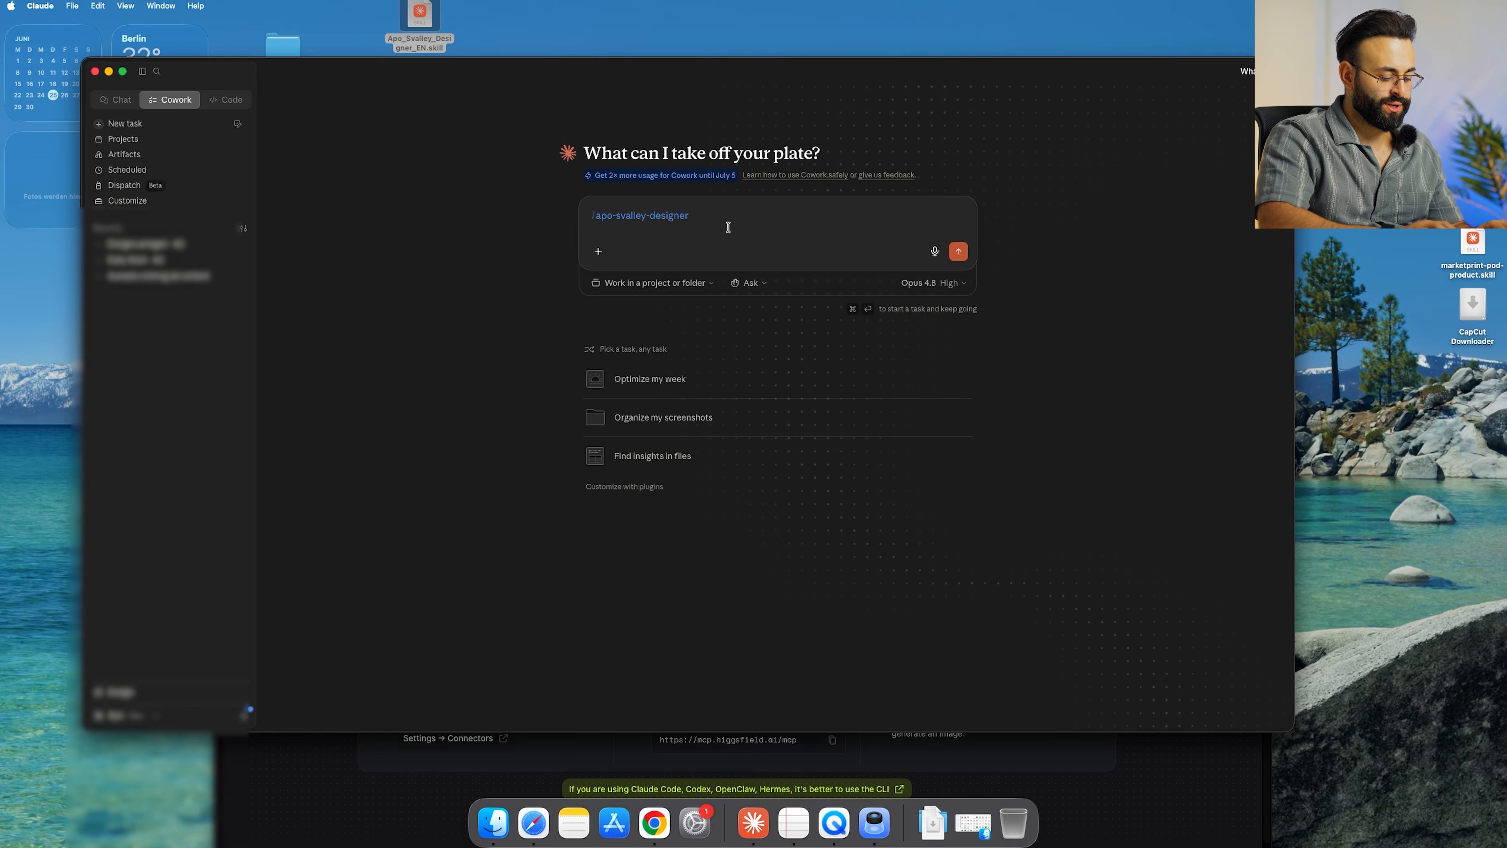
pyautogui.press('Return')
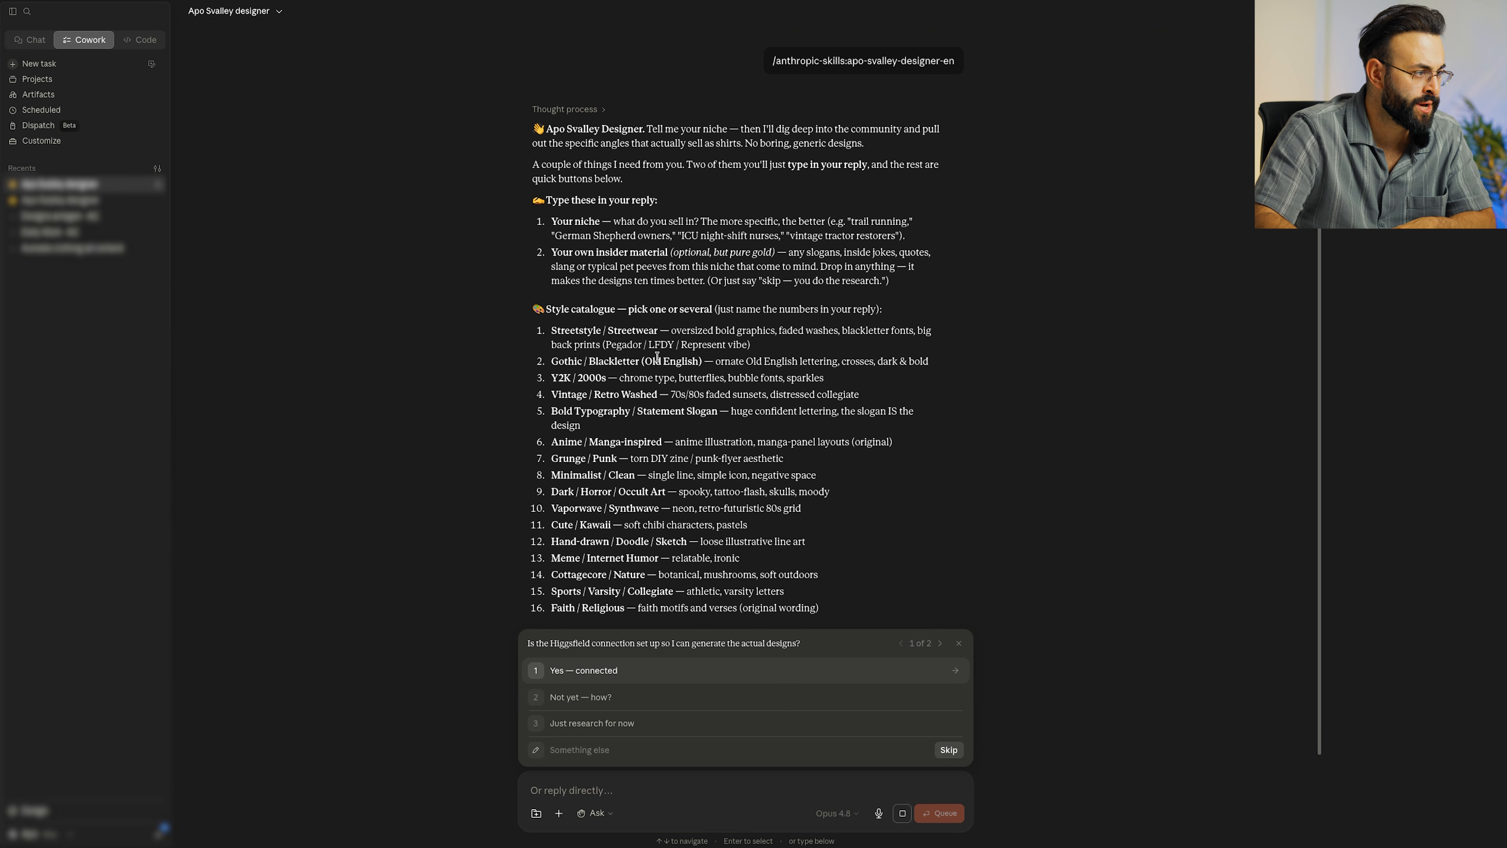
# Review the designer's intro and style catalogue, and answer the Higgsfield connection question with "Yes — connected"
pyautogui.scroll(-3, 654, 372)
pyautogui.scroll(1, 617, 343)
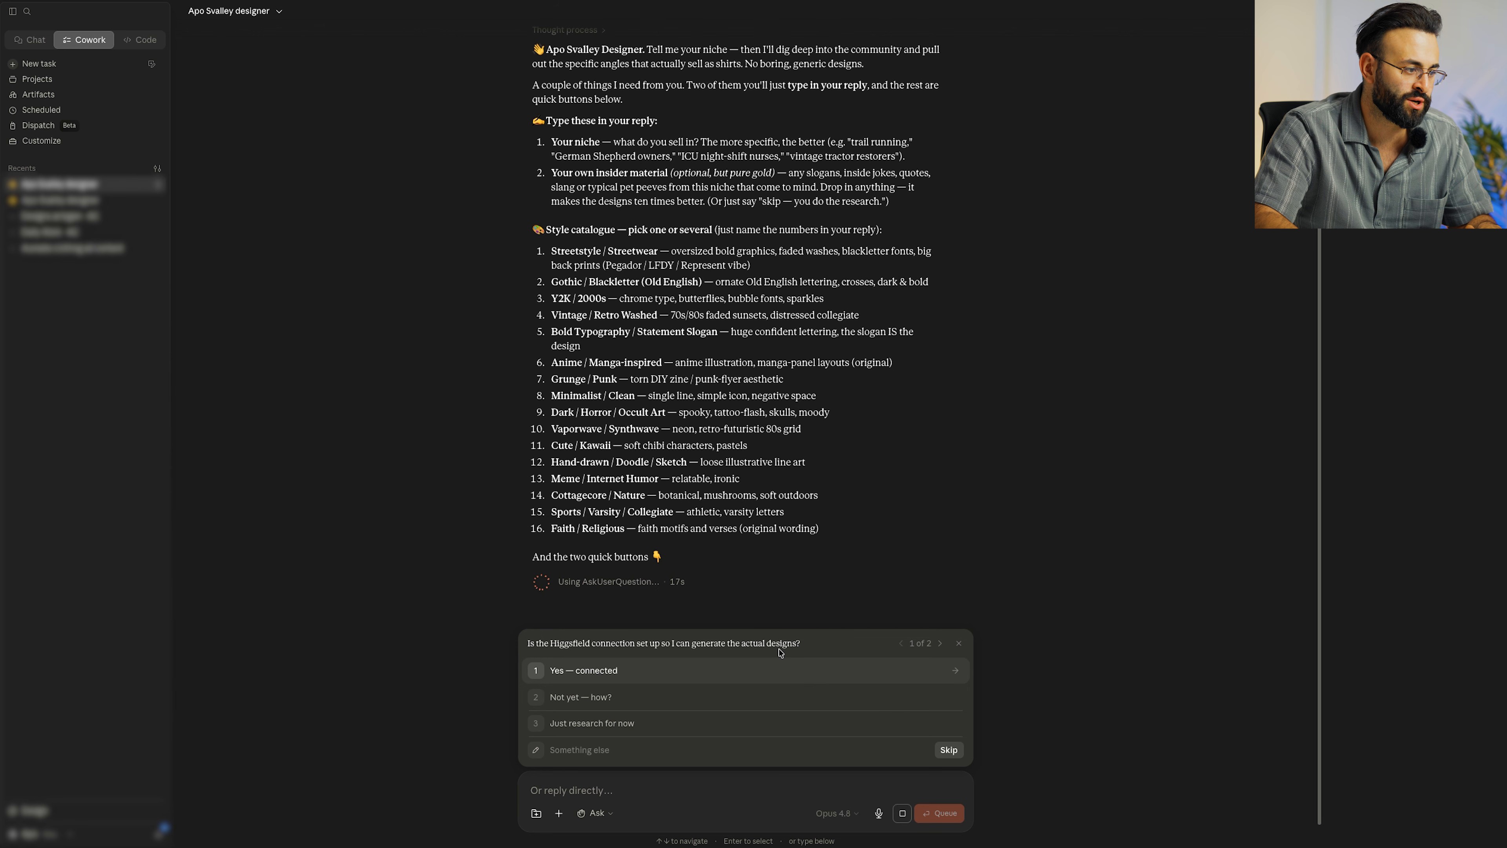
pyautogui.click(617, 672)
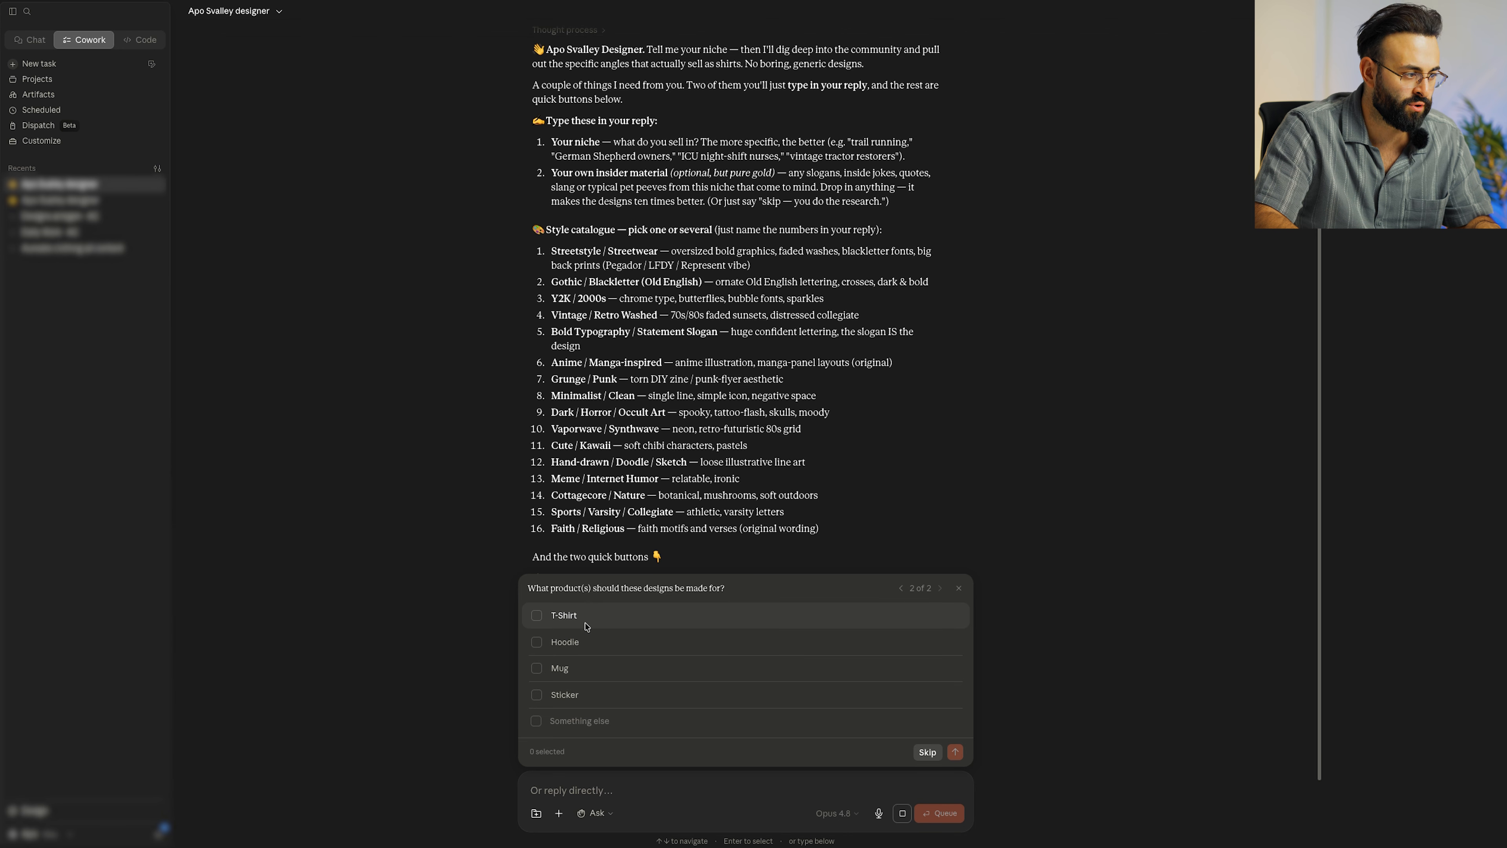
pyautogui.click(545, 620)
pyautogui.click(548, 648)
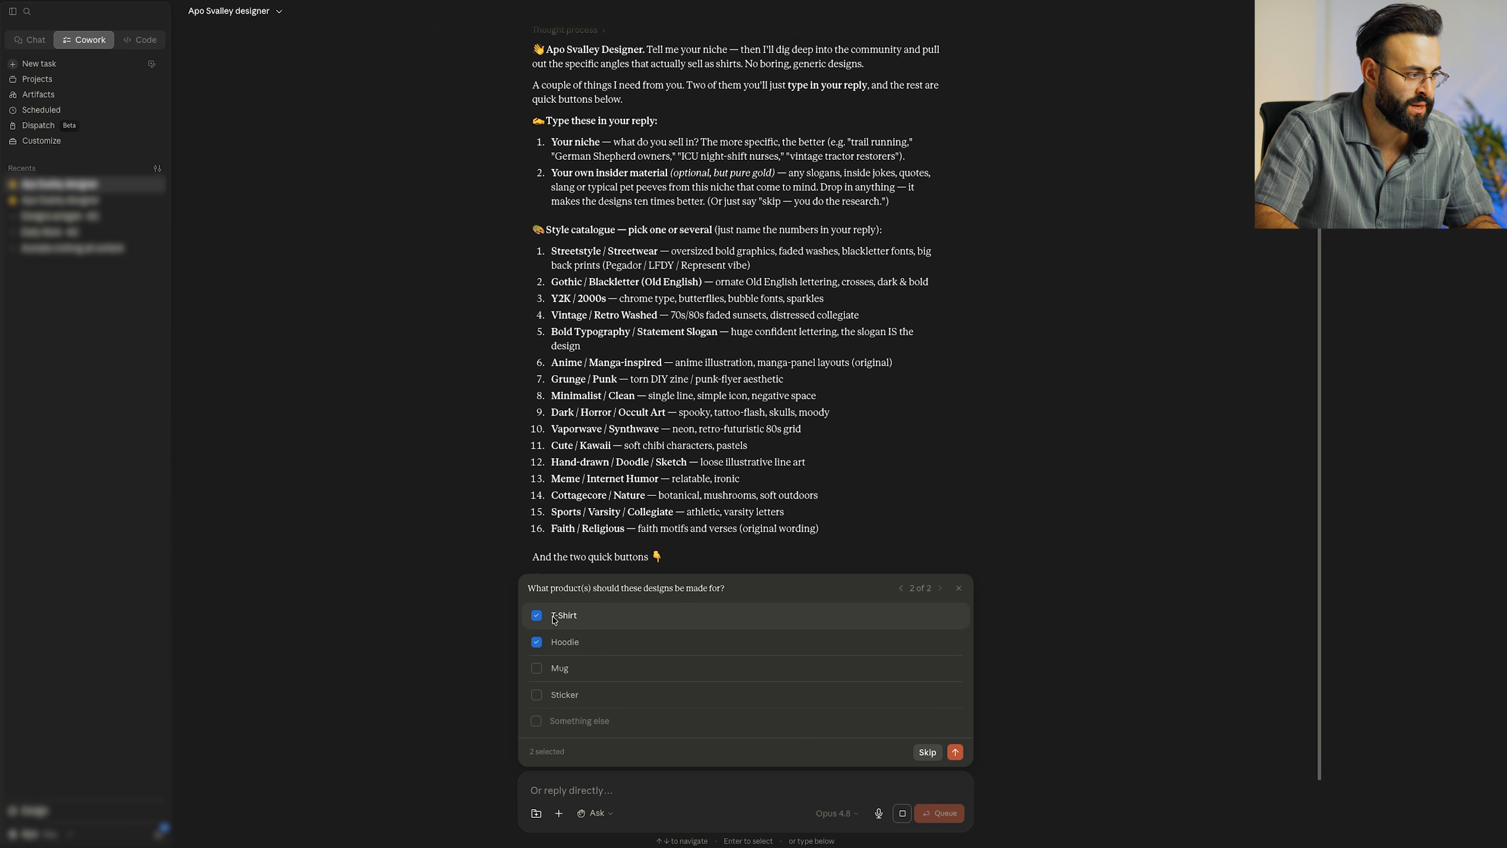
pyautogui.click(542, 621)
pyautogui.click(541, 644)
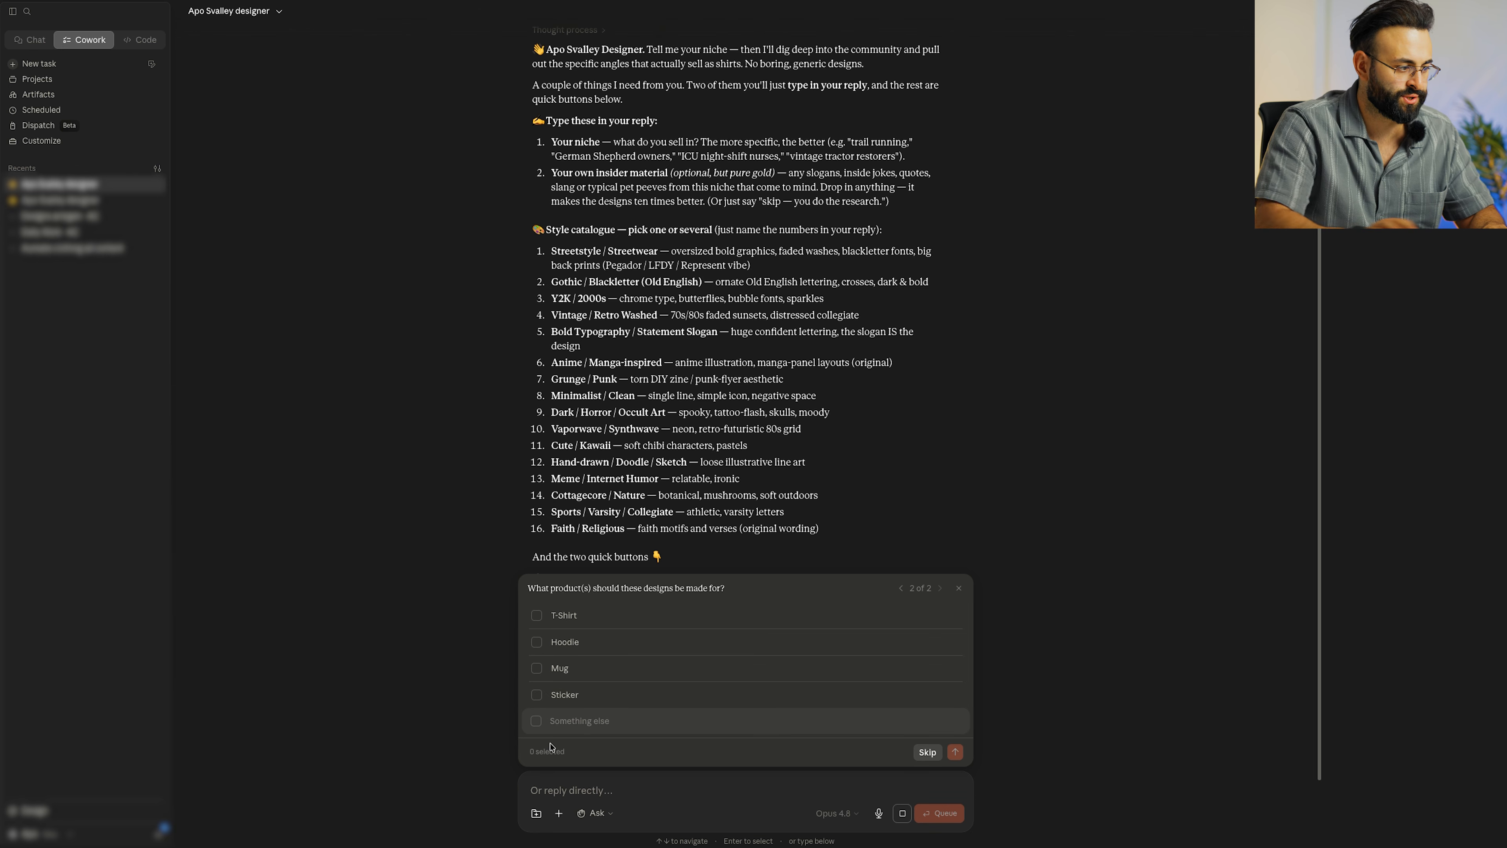
# Answer the product question with the custom entry "oversized shirts" and submit it
pyautogui.write('oversized shirts a')
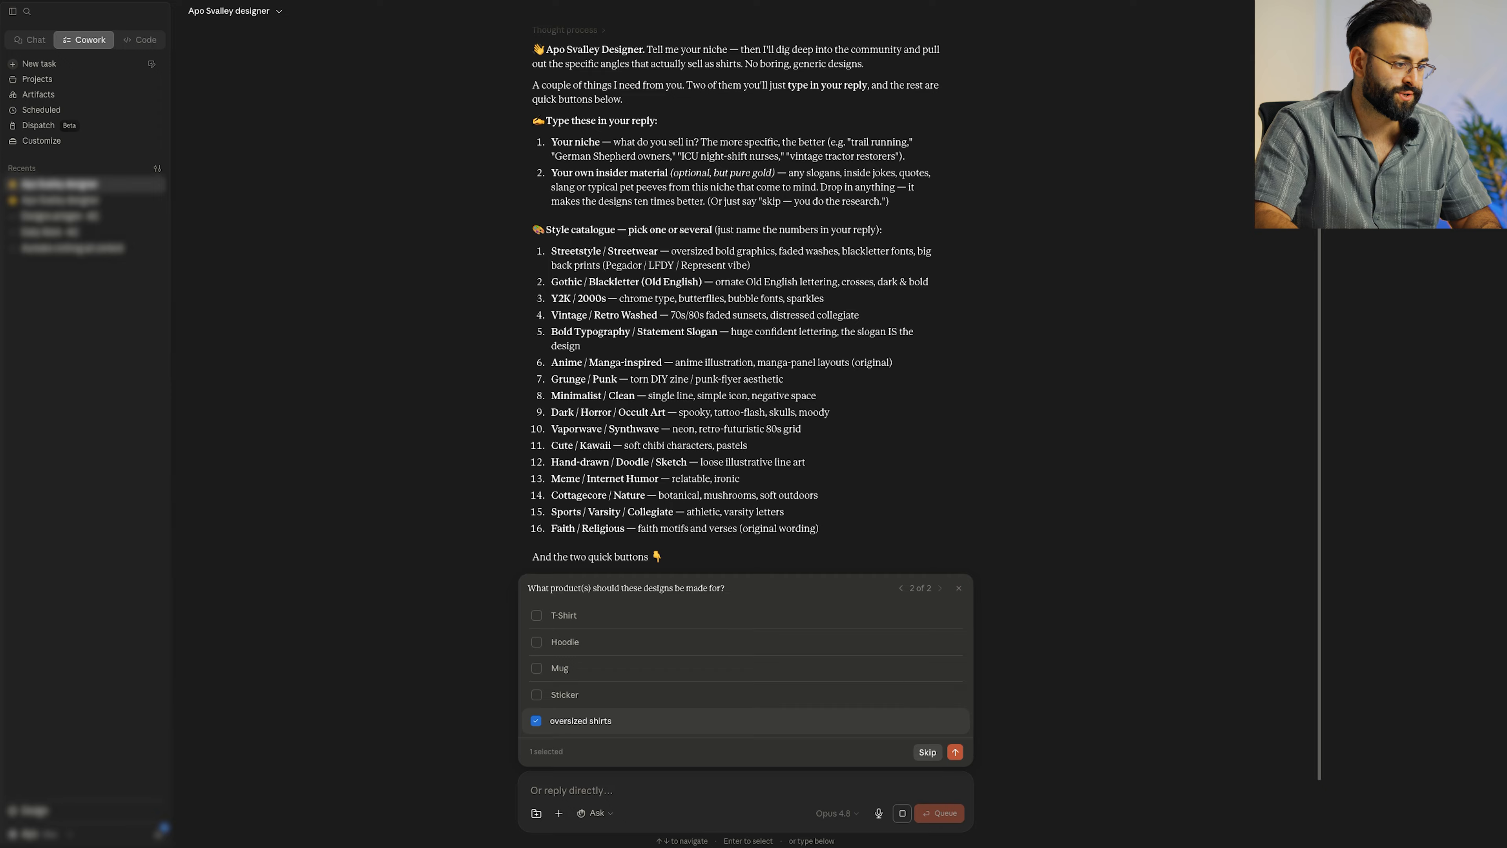
pyautogui.click(956, 752)
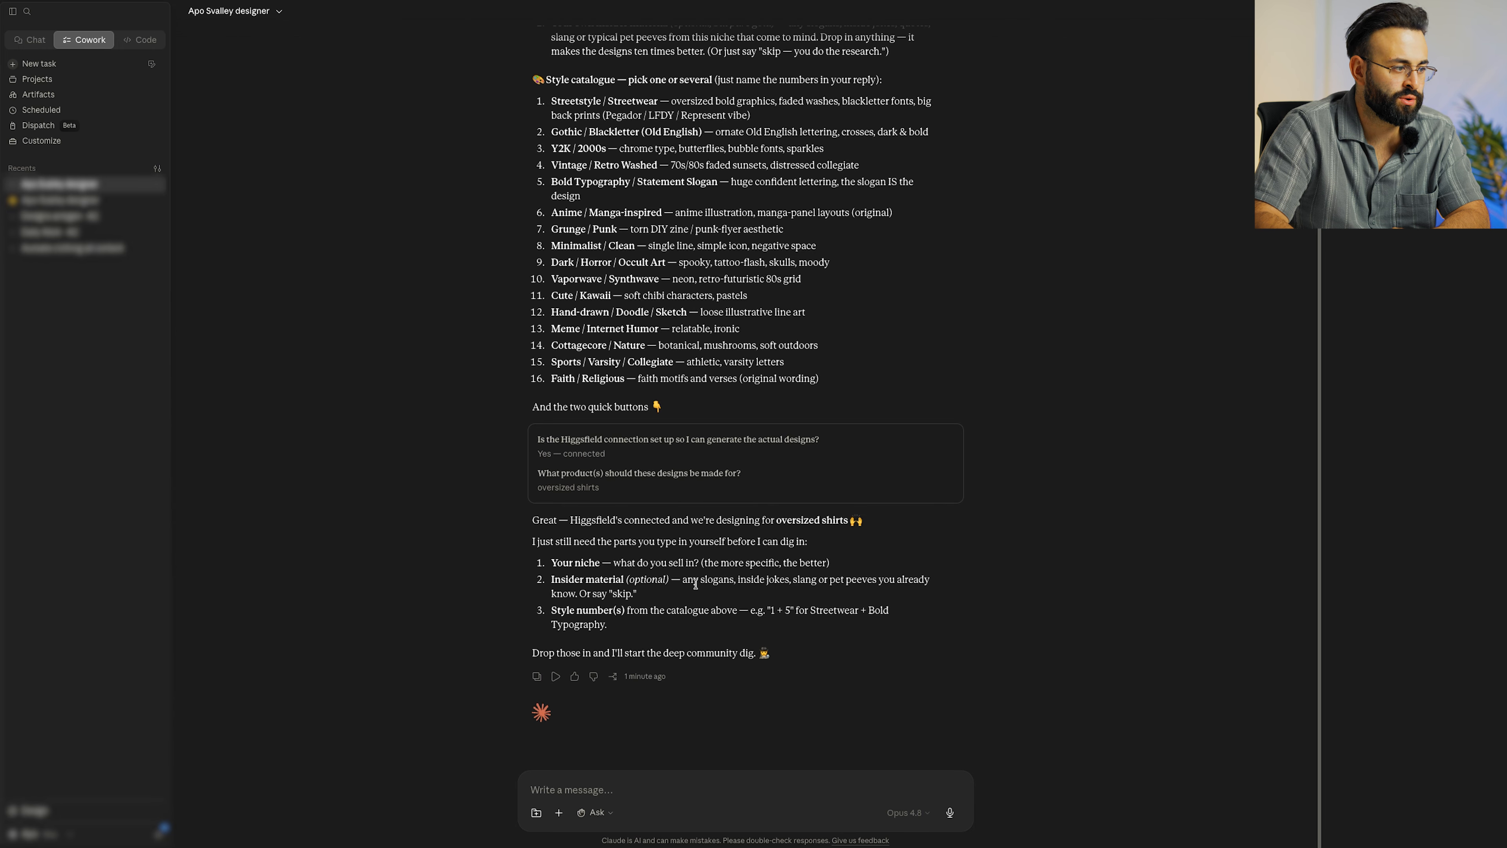
# Send the reply "i need designs in the gym niche for my gym print on demand streetstyle shop in the us"
pyautogui.click(621, 776)
pyautogui.write('i')
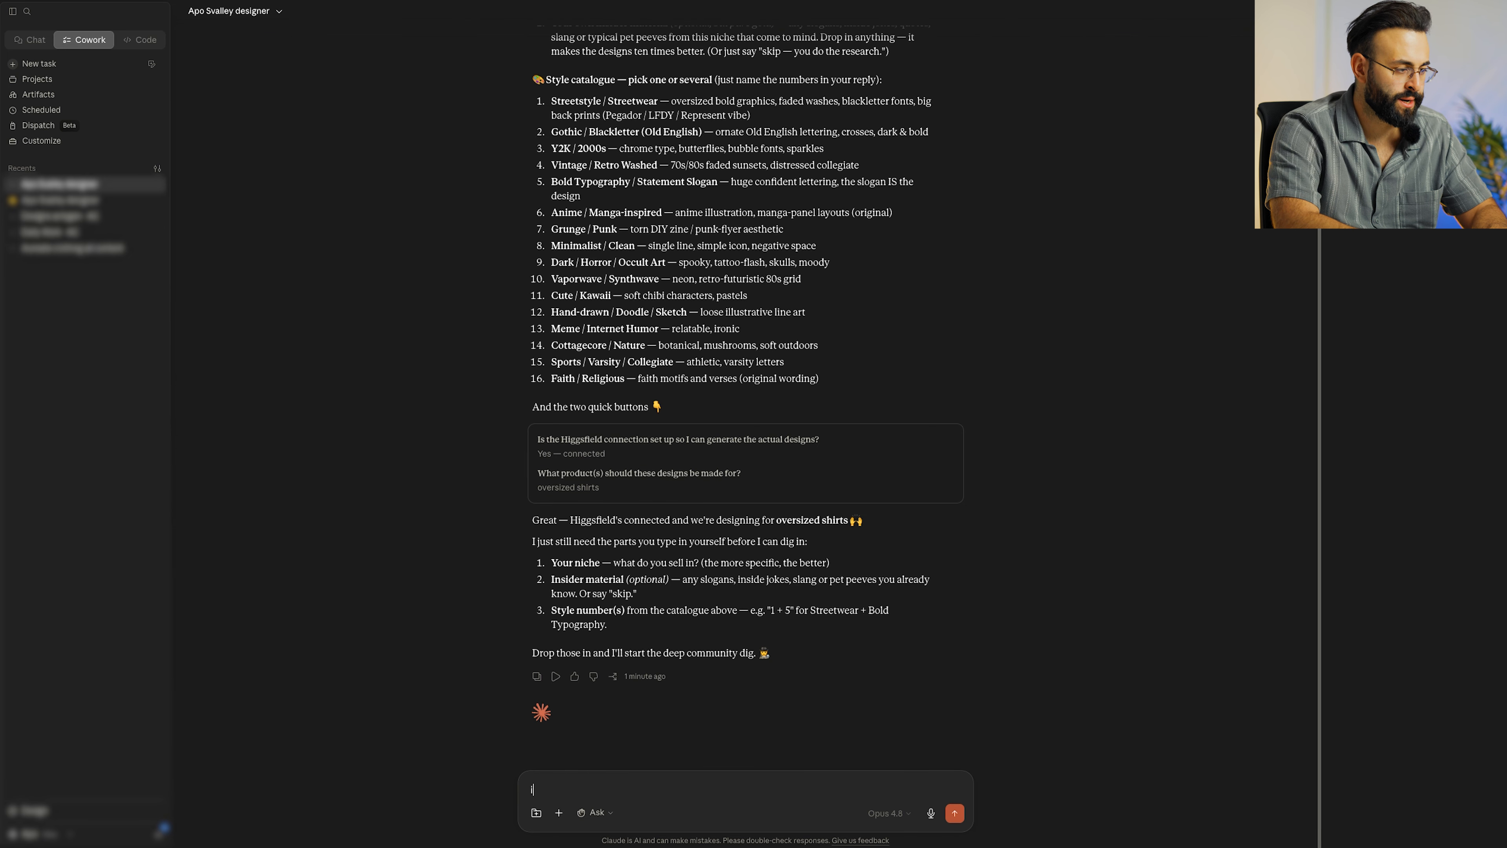
pyautogui.write(' need designs in the ')
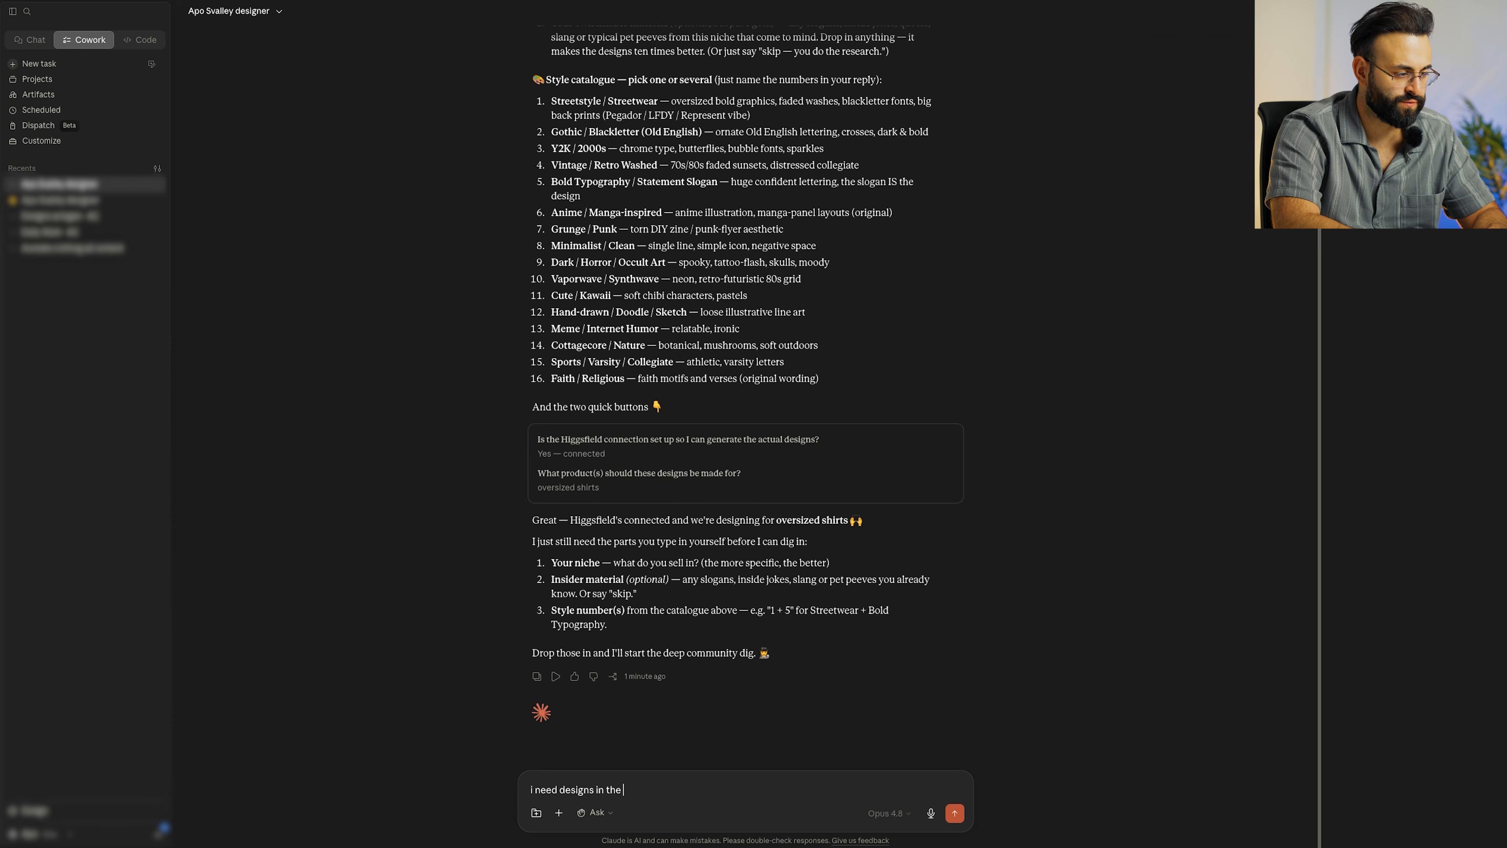
pyautogui.write('gym')
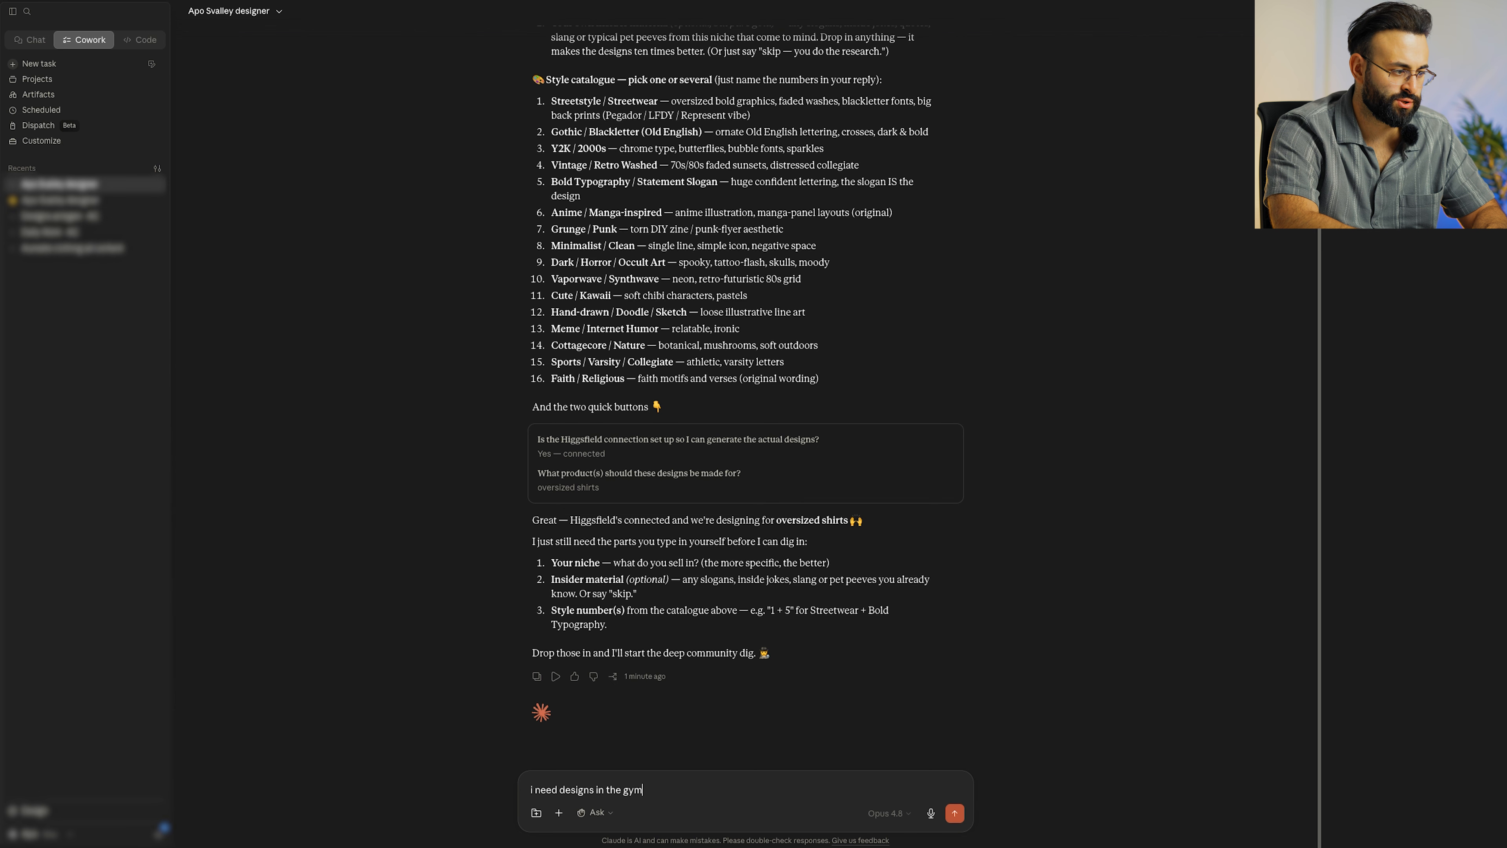
pyautogui.write(' niche for my s')
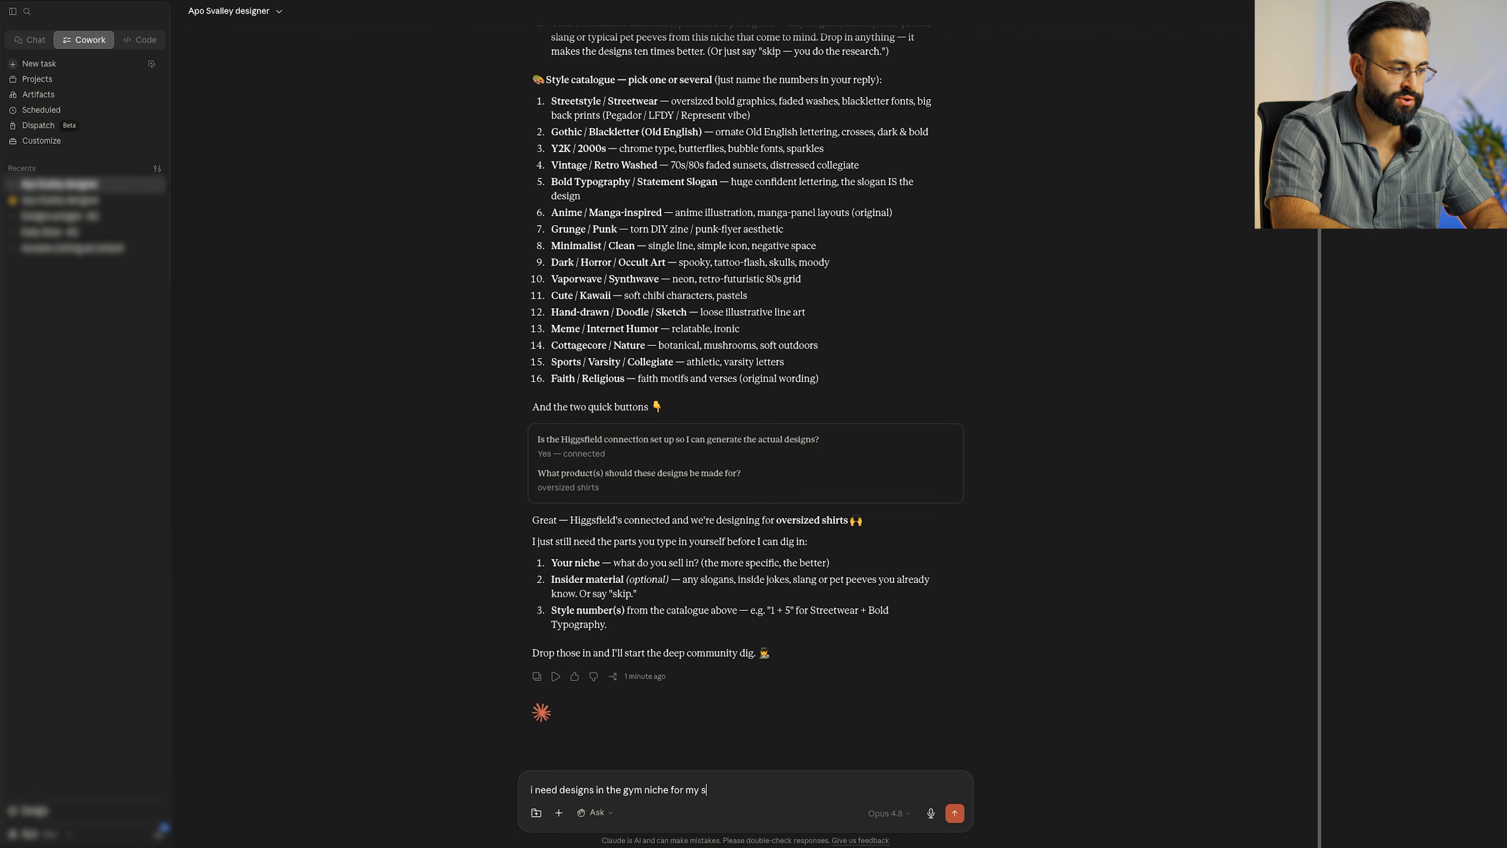
pyautogui.press('BackSpace')
pyautogui.write('gym pri')
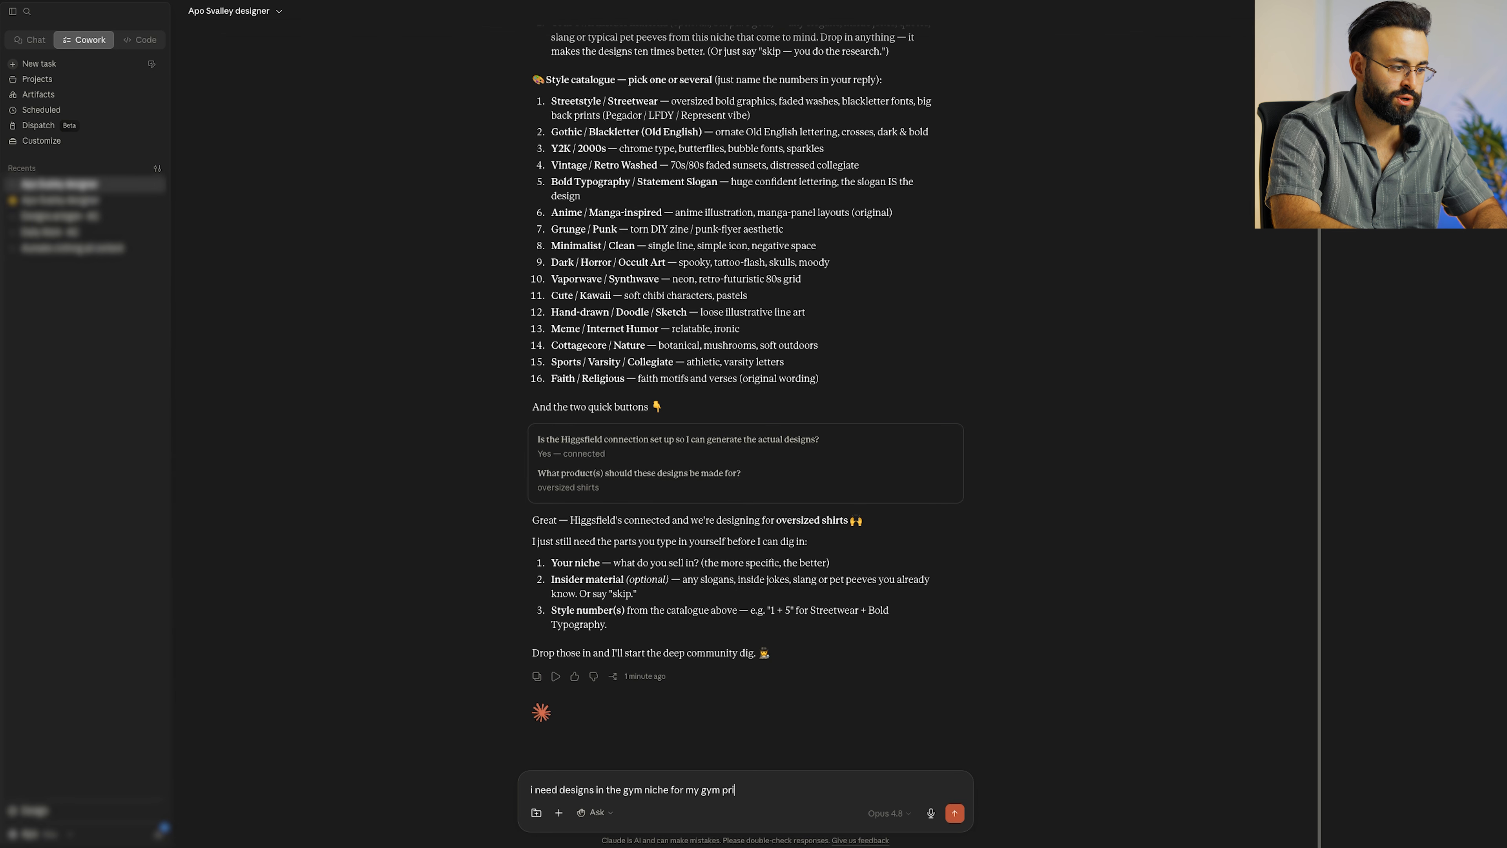
pyautogui.write('nt on demand streetstyl')
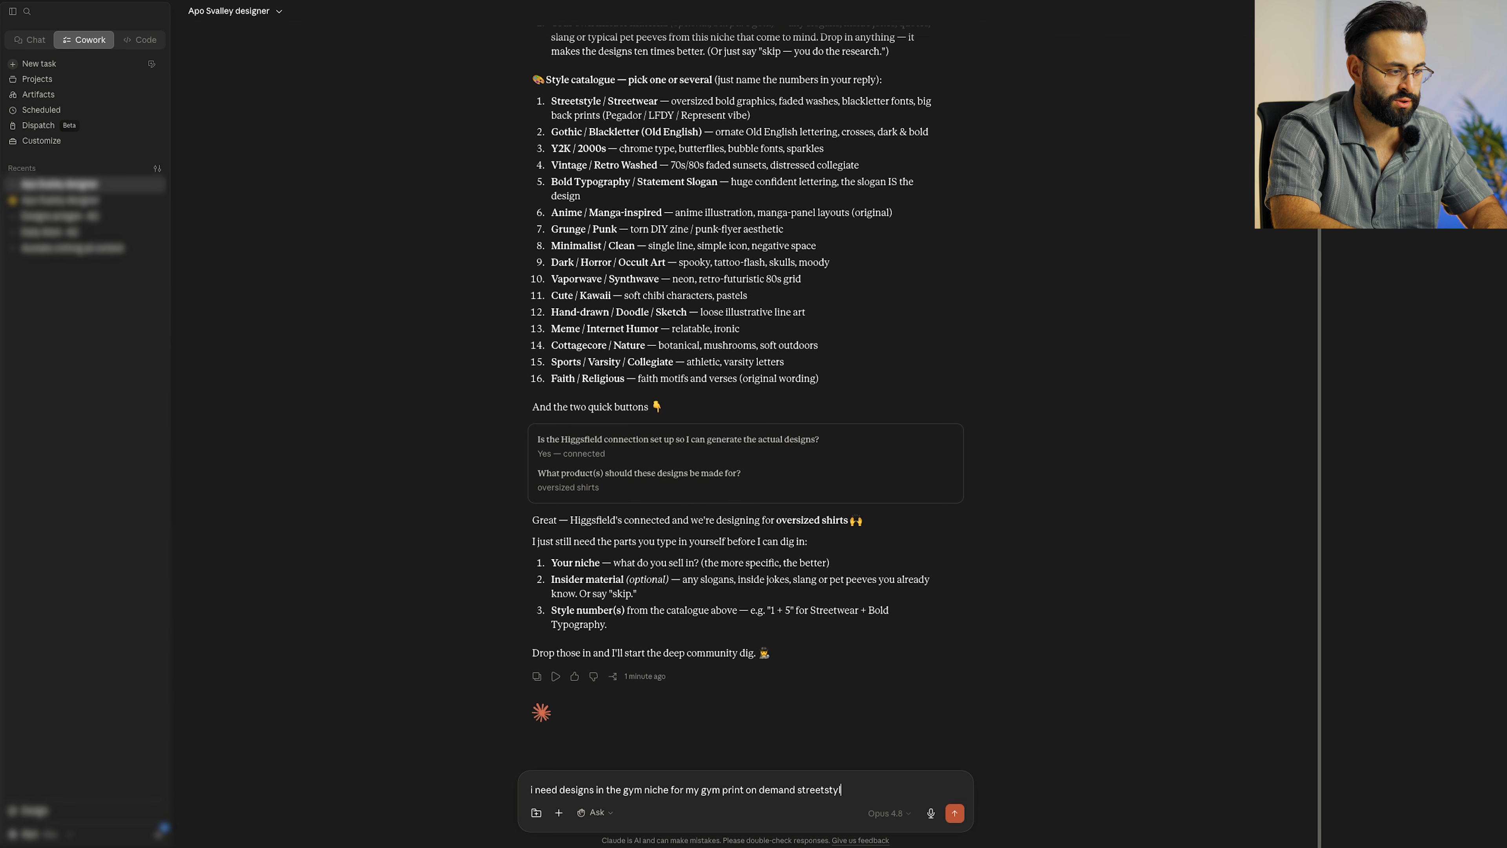
pyautogui.write('e shop in the us')
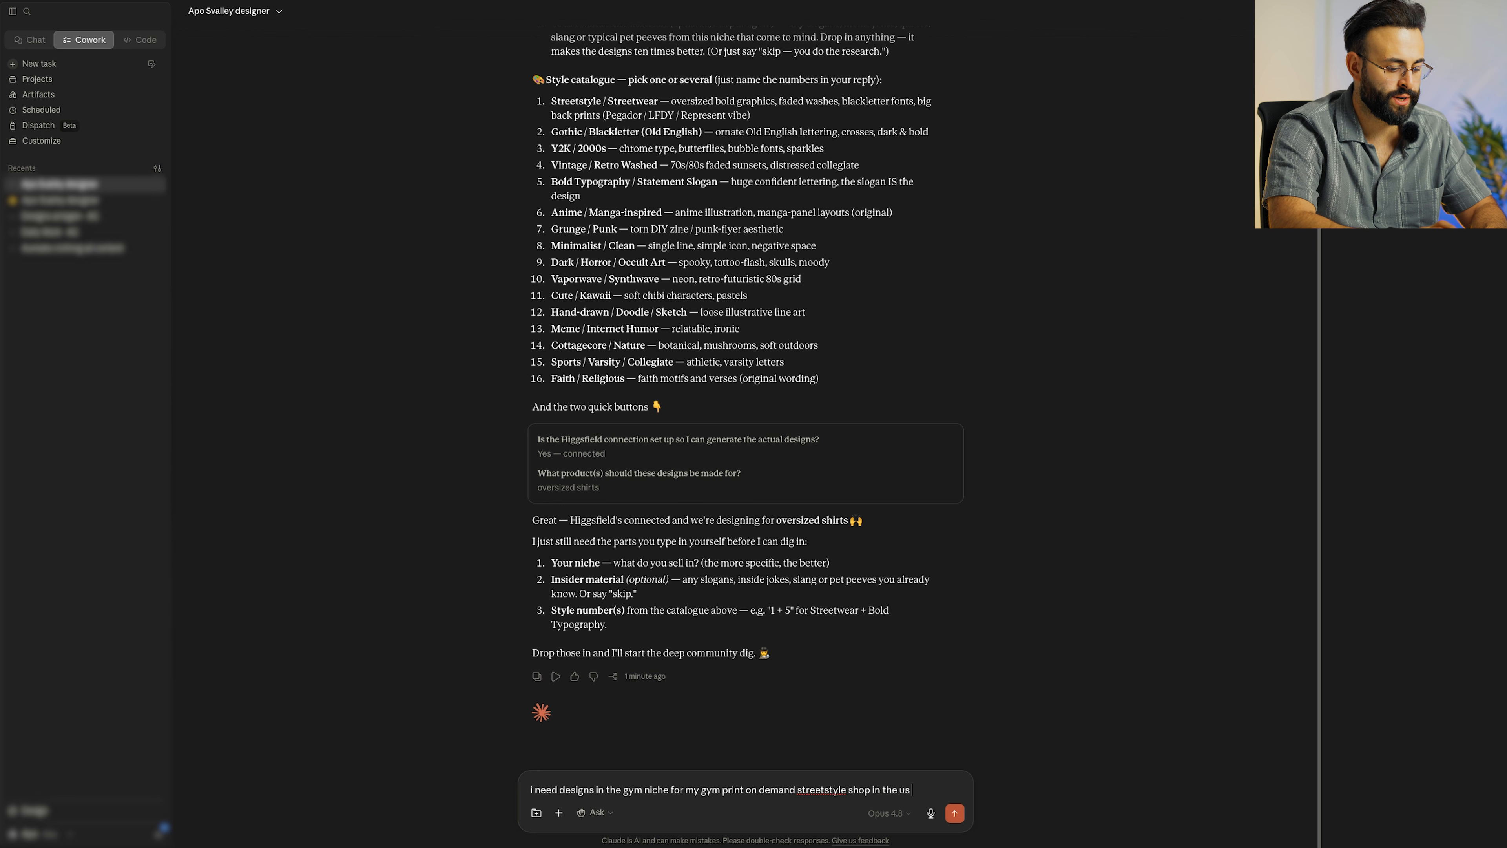
pyautogui.press('Return')
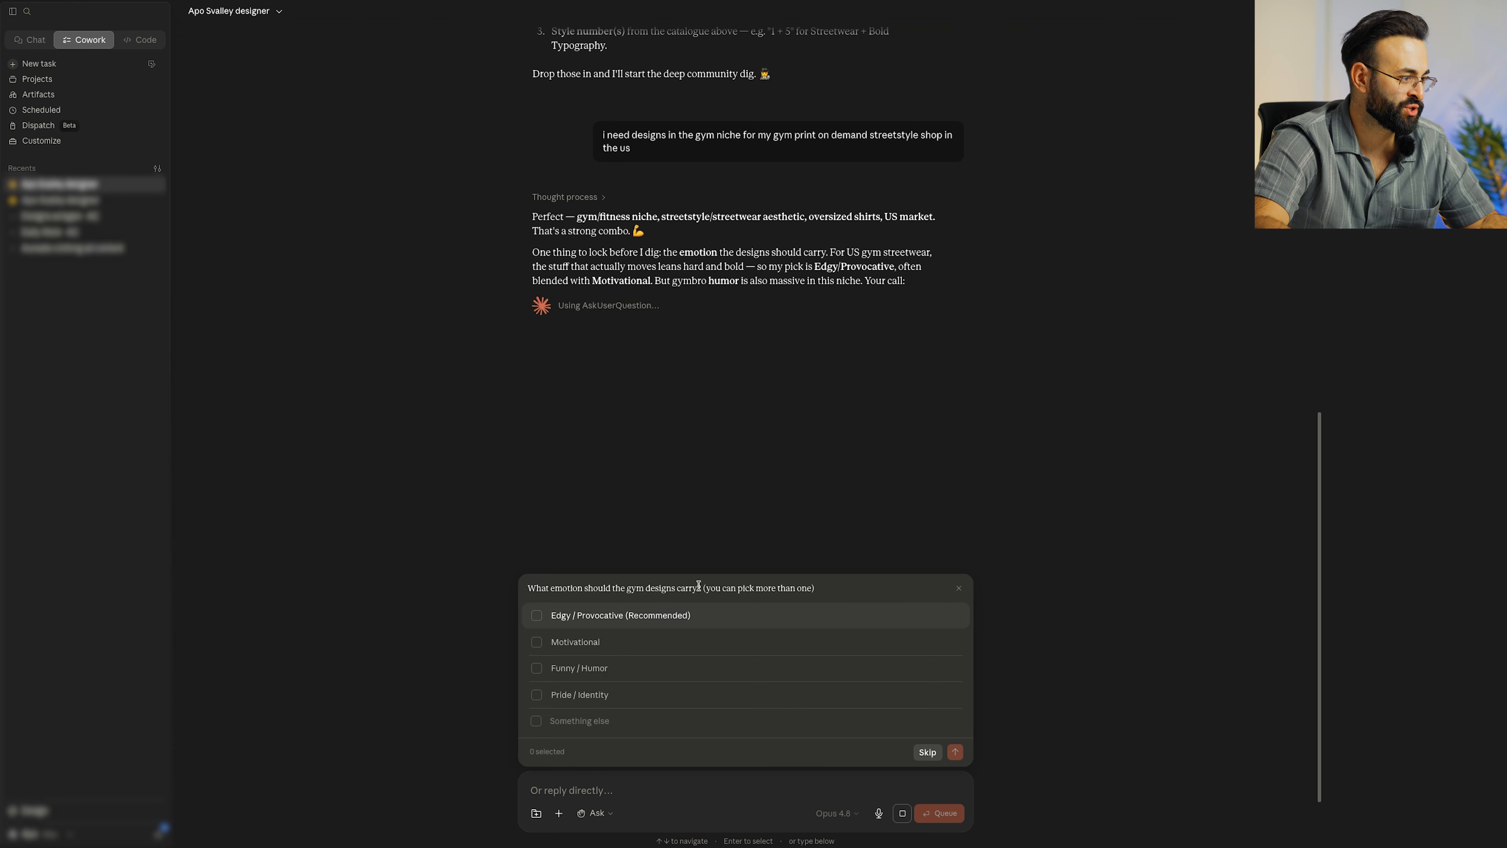
# Choose Funny / Humor and Edgy / Provocative as the emotions for the gym designs and submit the answer
pyautogui.click(590, 672)
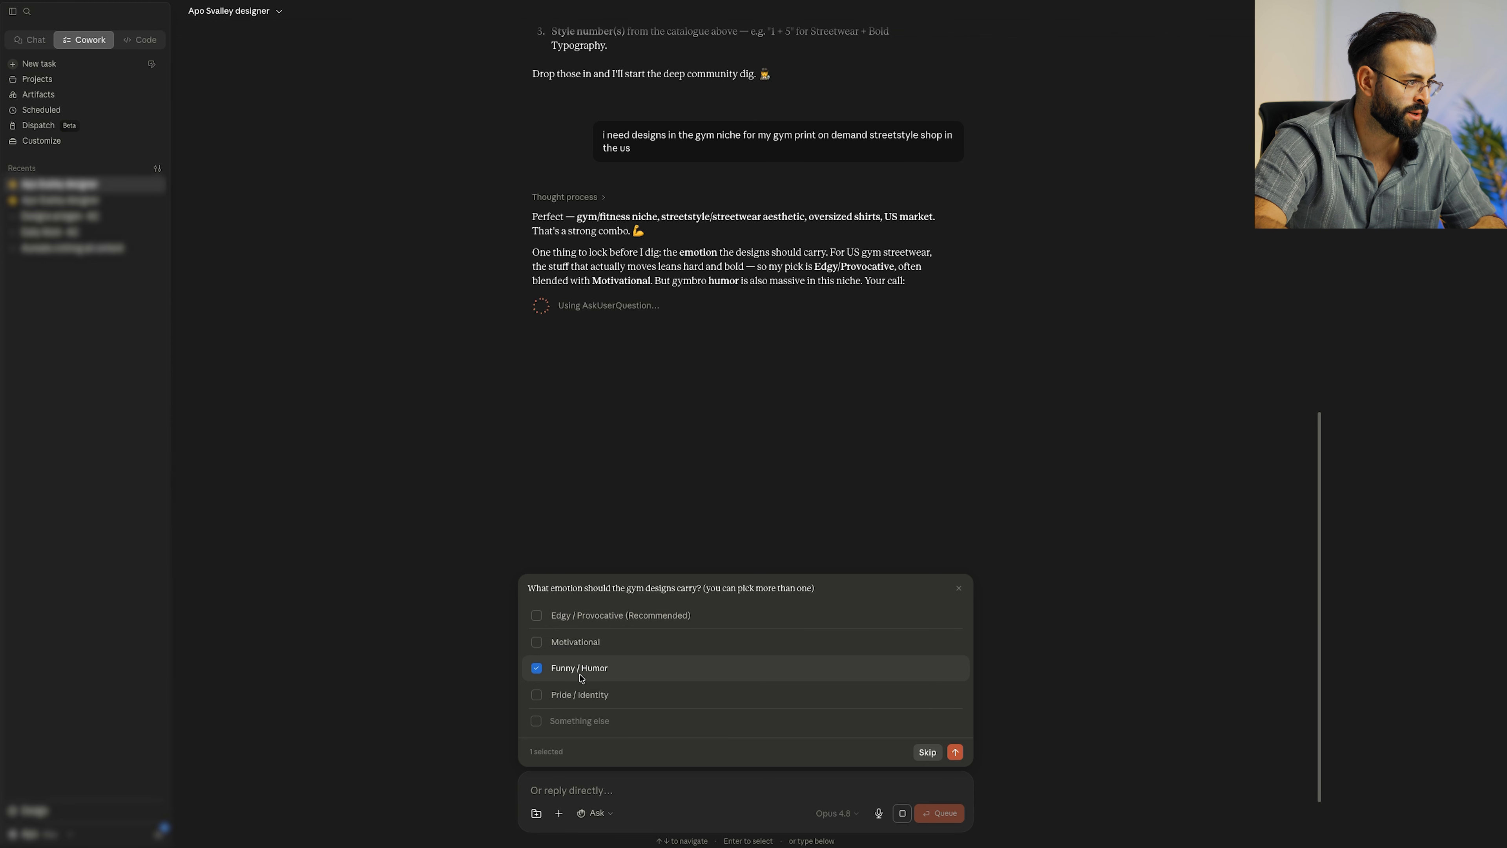
pyautogui.click(557, 621)
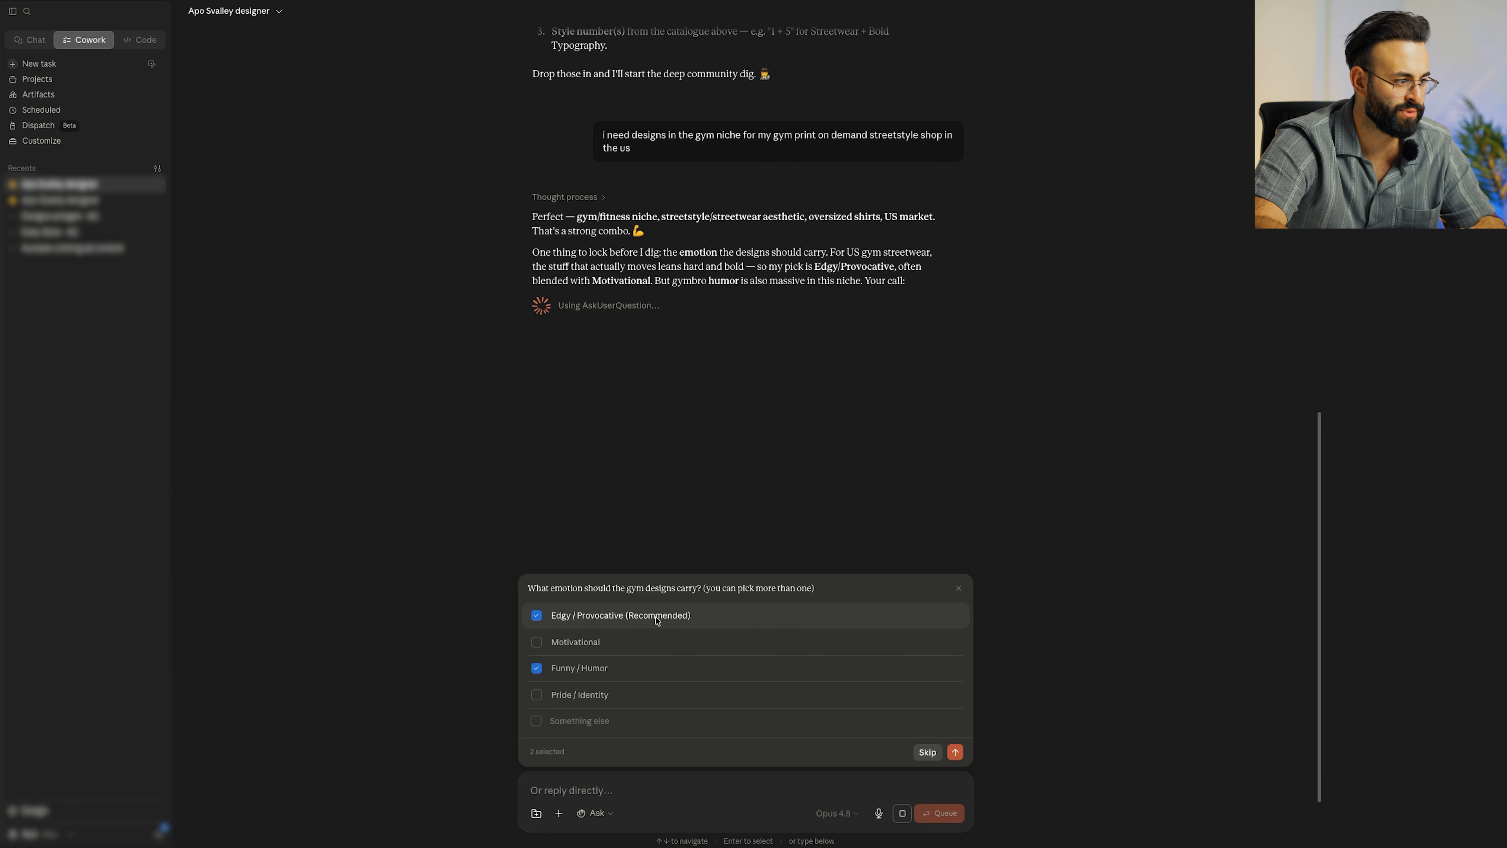
pyautogui.click(955, 752)
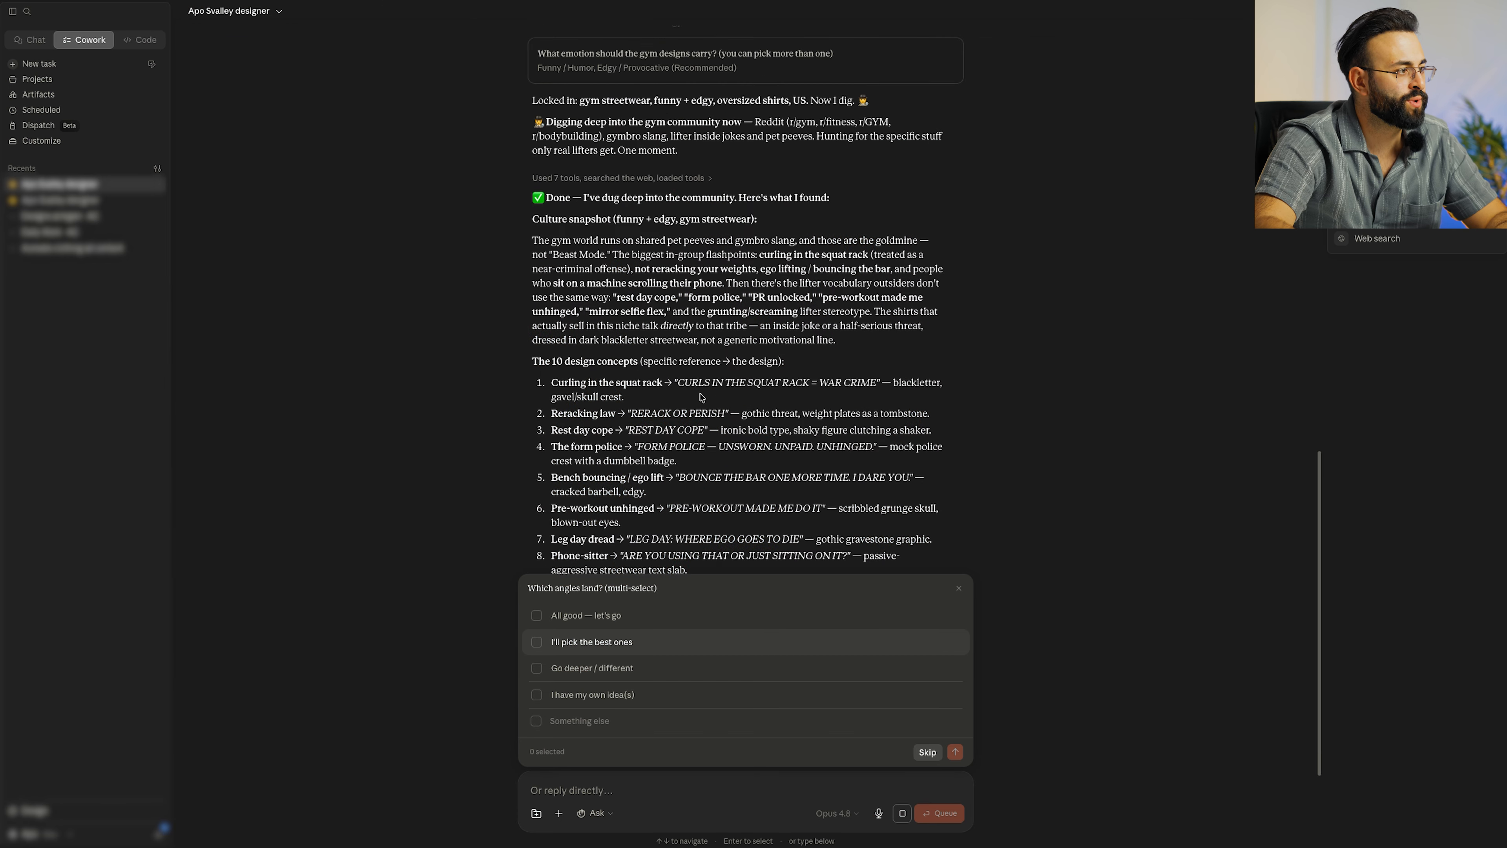
# Read through the culture snapshot and the proposed gym design concepts, including the form police and bench bouncing slogans
pyautogui.scroll(-1, 703, 390)
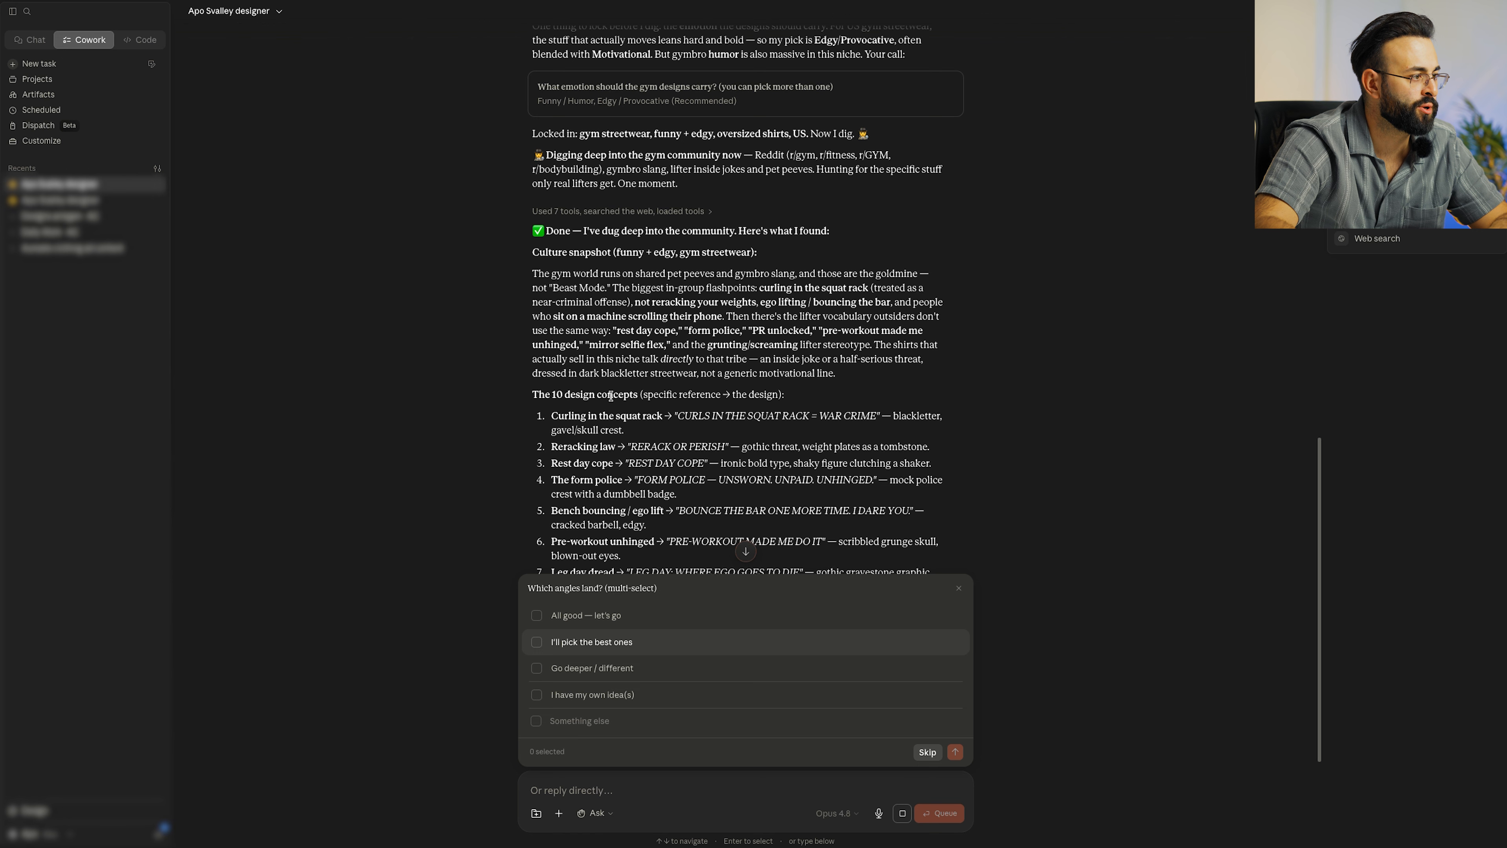
pyautogui.scroll(-3, 624, 342)
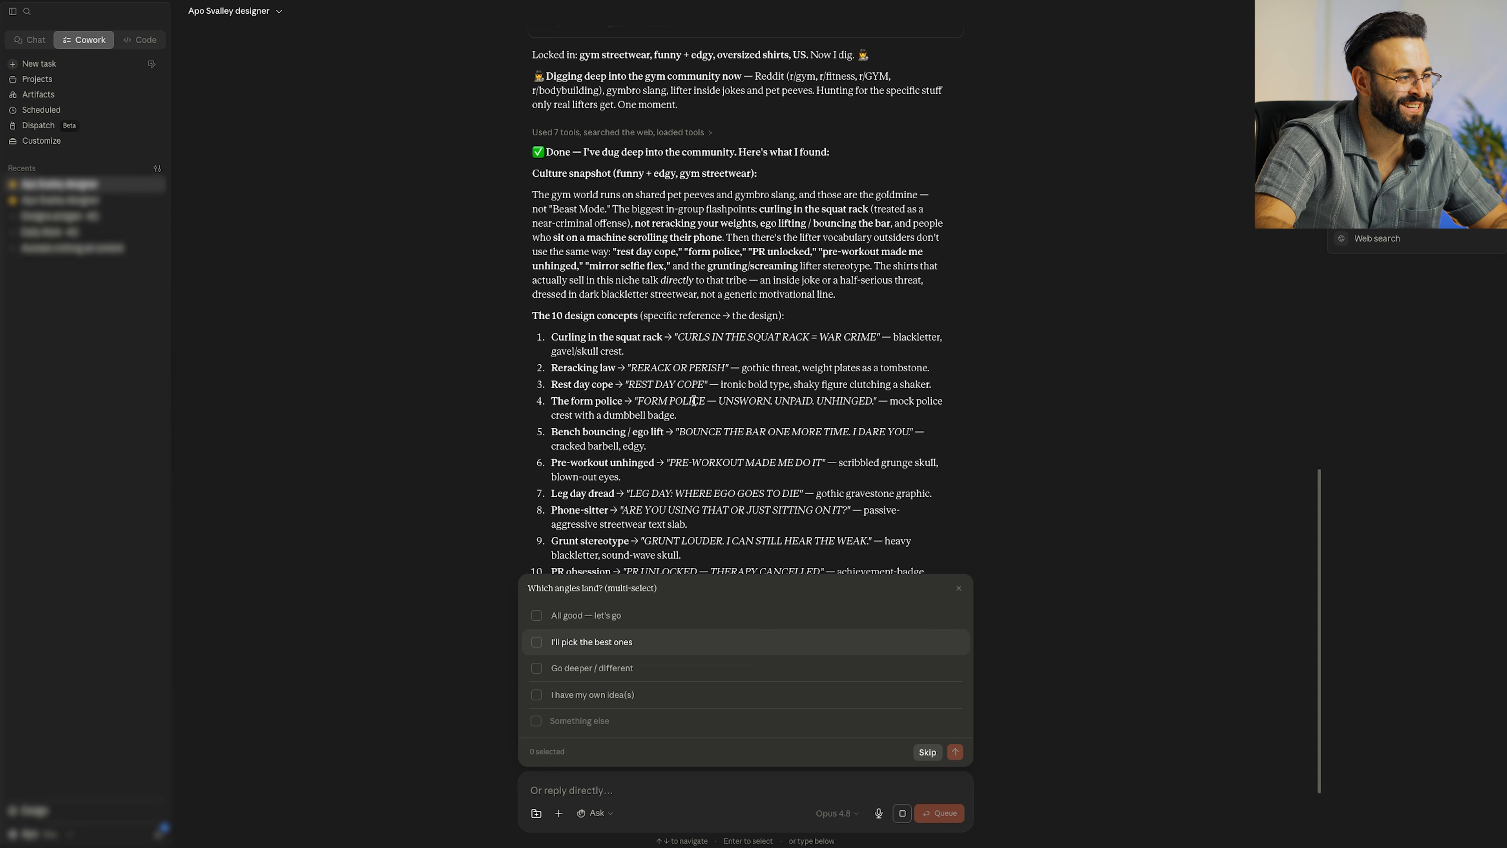
pyautogui.moveTo(641, 403); pyautogui.dragTo(874, 406)
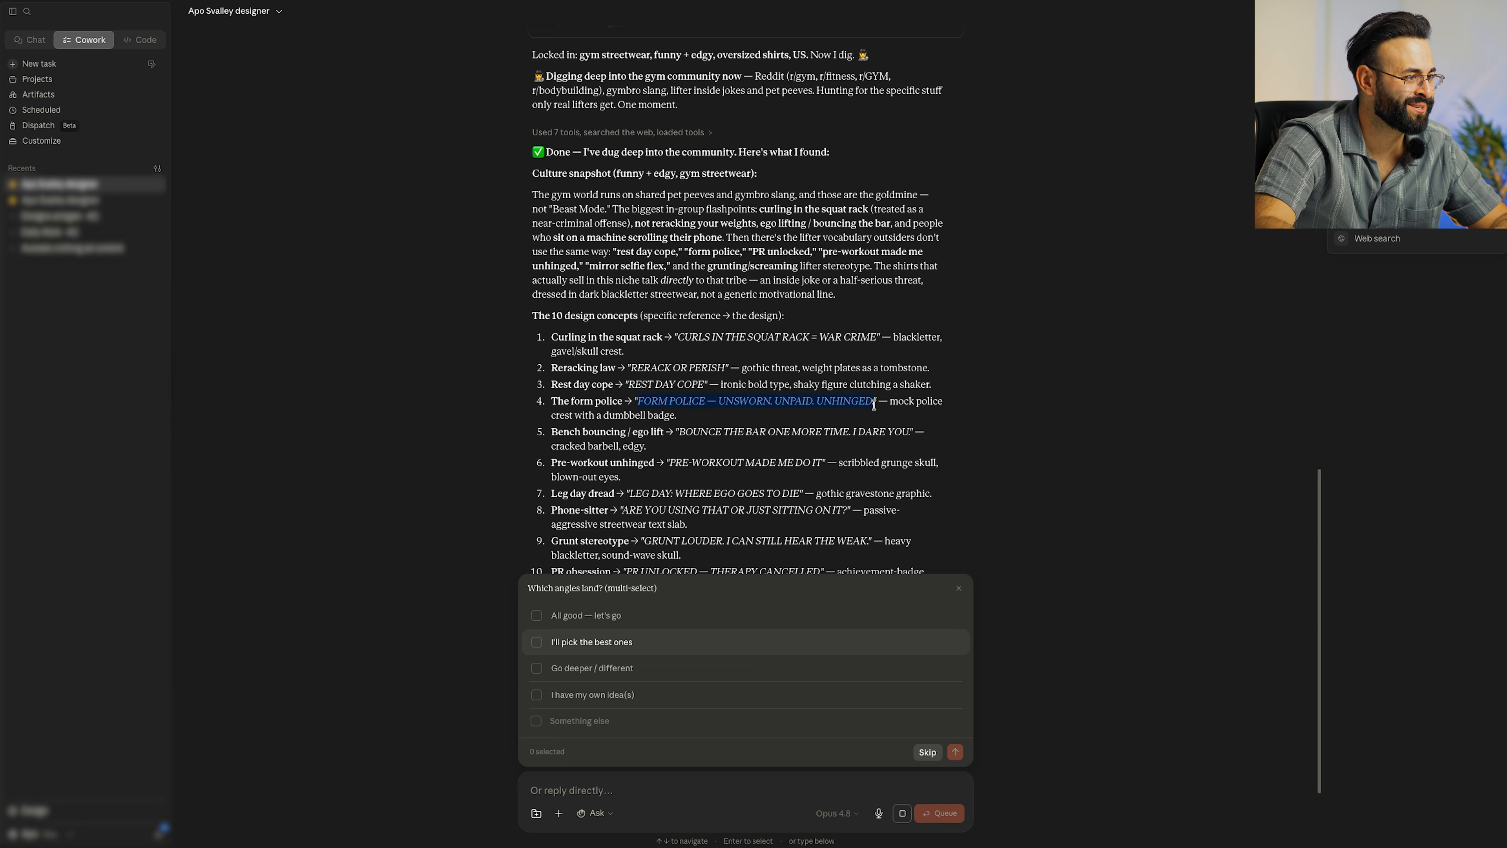
pyautogui.moveTo(693, 432); pyautogui.dragTo(891, 432)
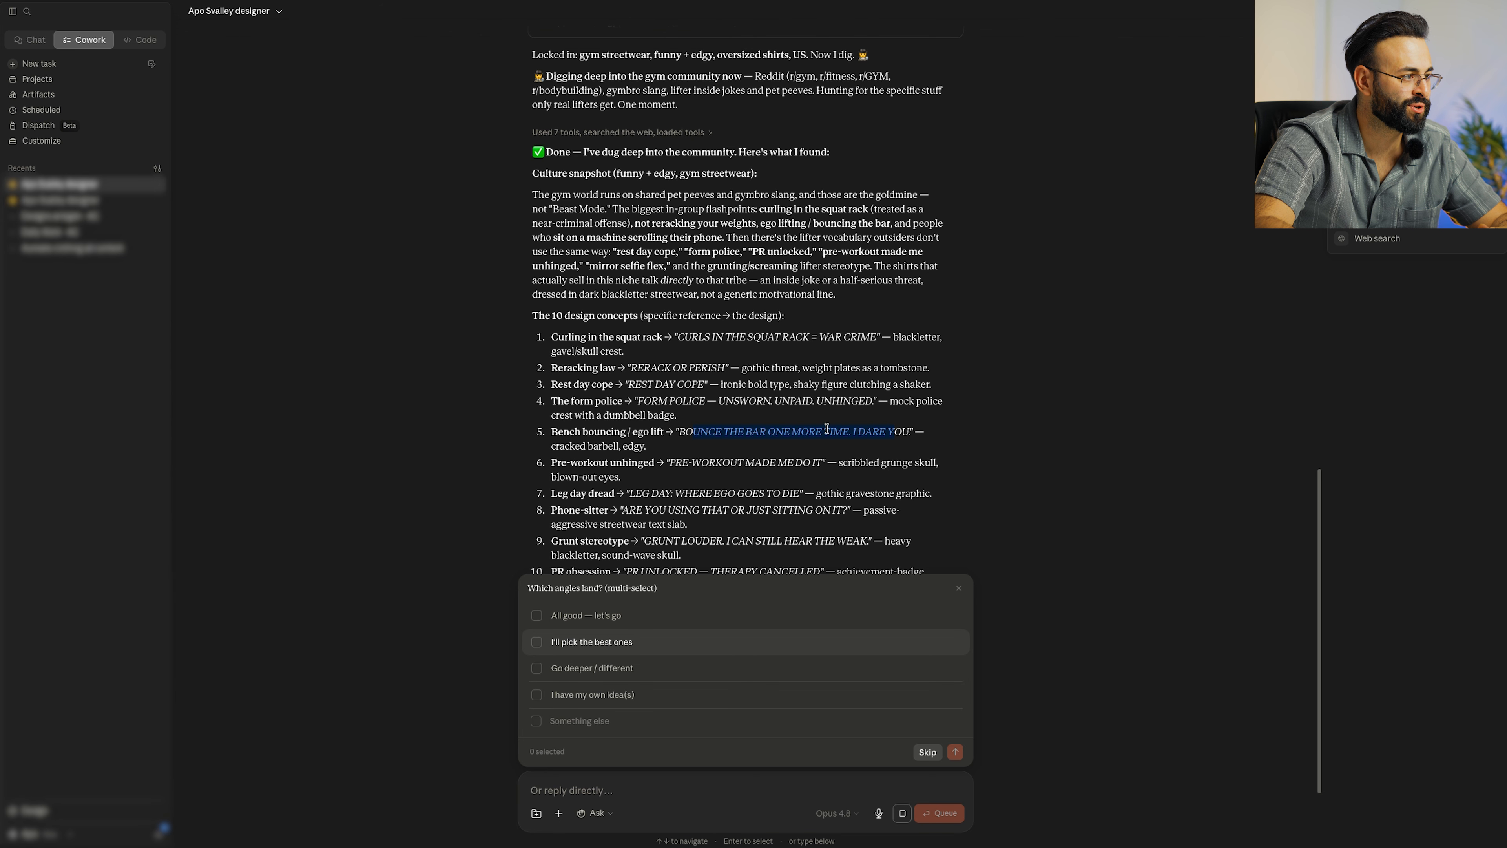
pyautogui.moveTo(628, 445); pyautogui.dragTo(638, 433)
pyautogui.scroll(-1, 671, 433)
pyautogui.scroll(-1, 671, 435)
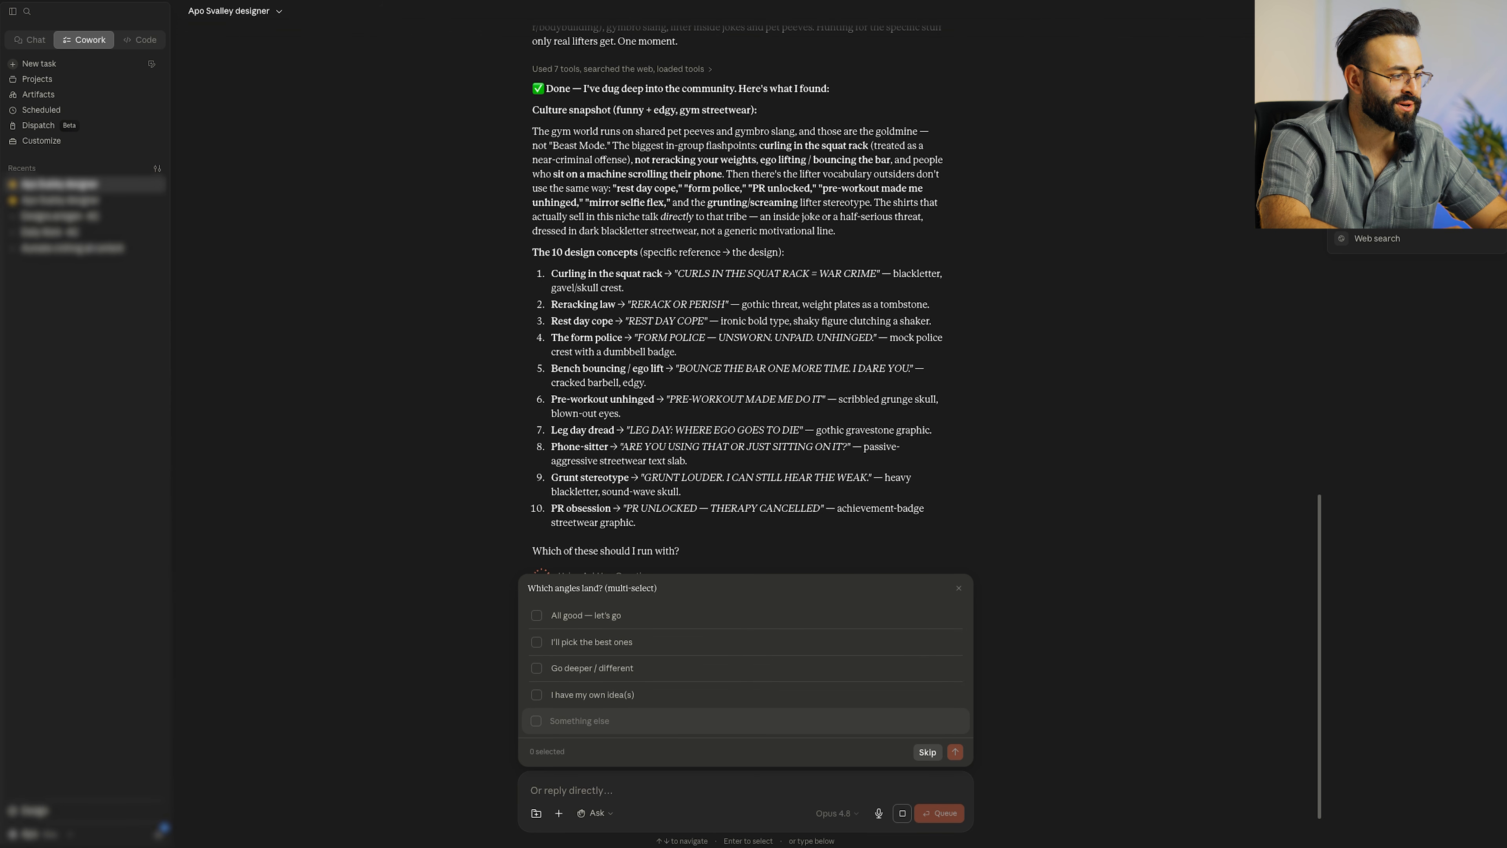
# Submit the custom angle answer "4 is funny and 10, lets go with them", request 2 designs (one each) and answer the remaining question
pyautogui.write('4 is funny and 10m')
pyautogui.press('BackSpace')
pyautogui.press('BackSpace')
pyautogui.write(', lets go with them')
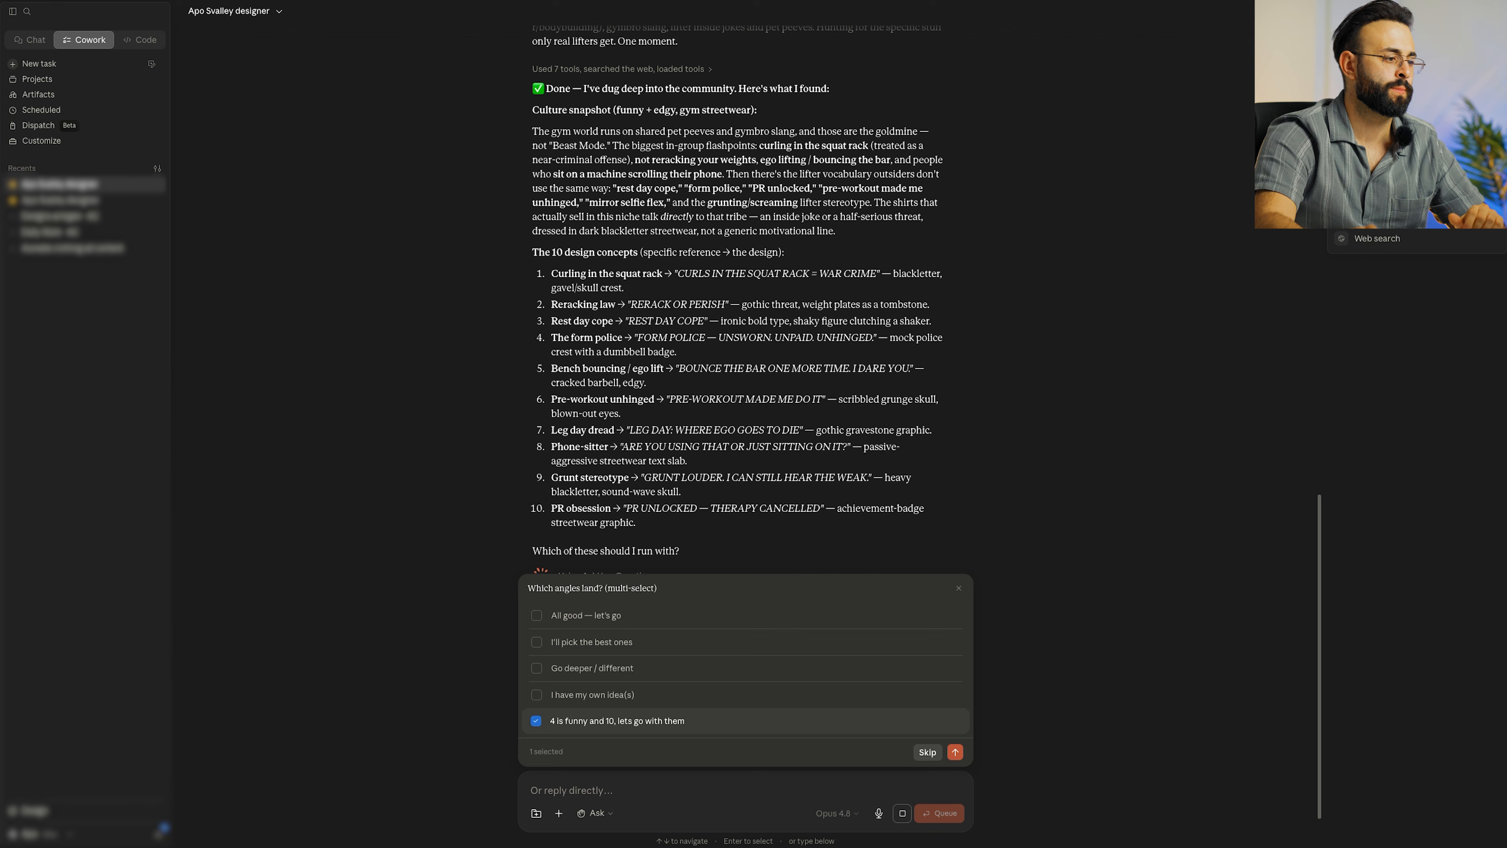
pyautogui.press('Return')
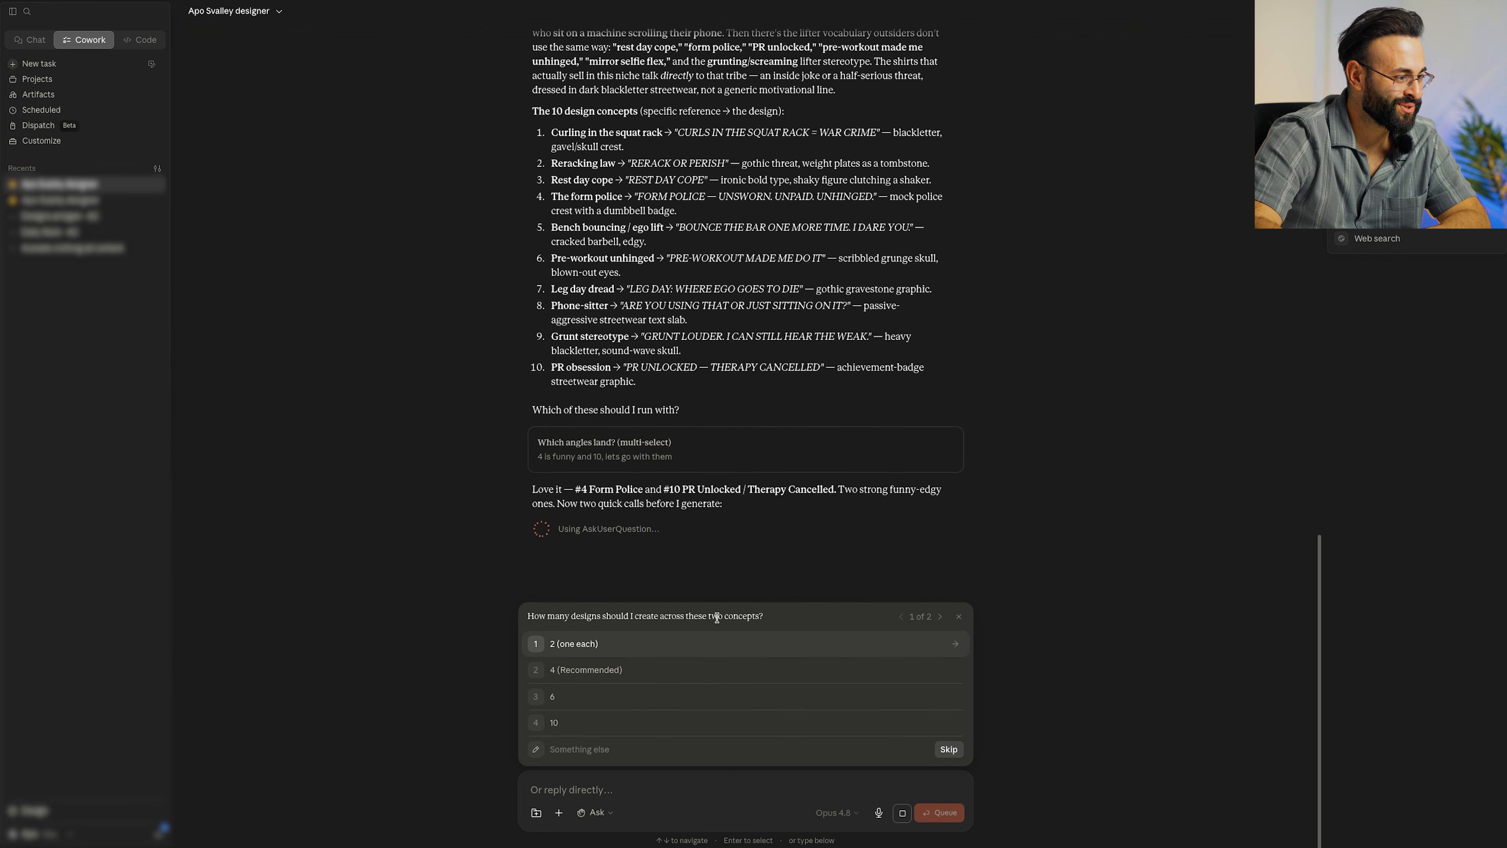
pyautogui.click(605, 647)
pyautogui.click(587, 728)
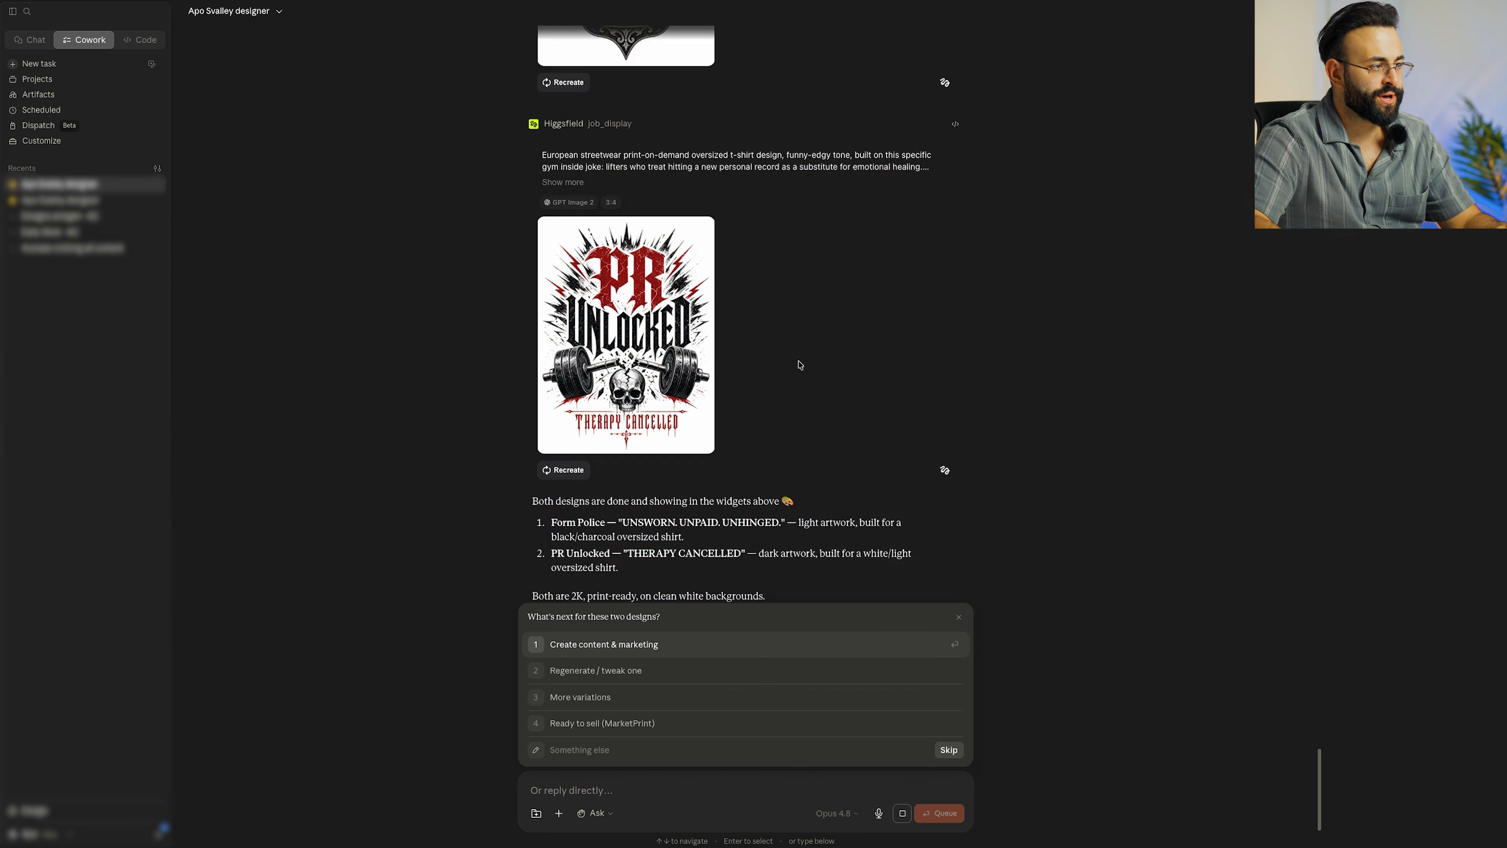
# Review both generated designs and submit the custom answer "create me one more version of pr unlocked, different style"
pyautogui.scroll(5, 799, 365)
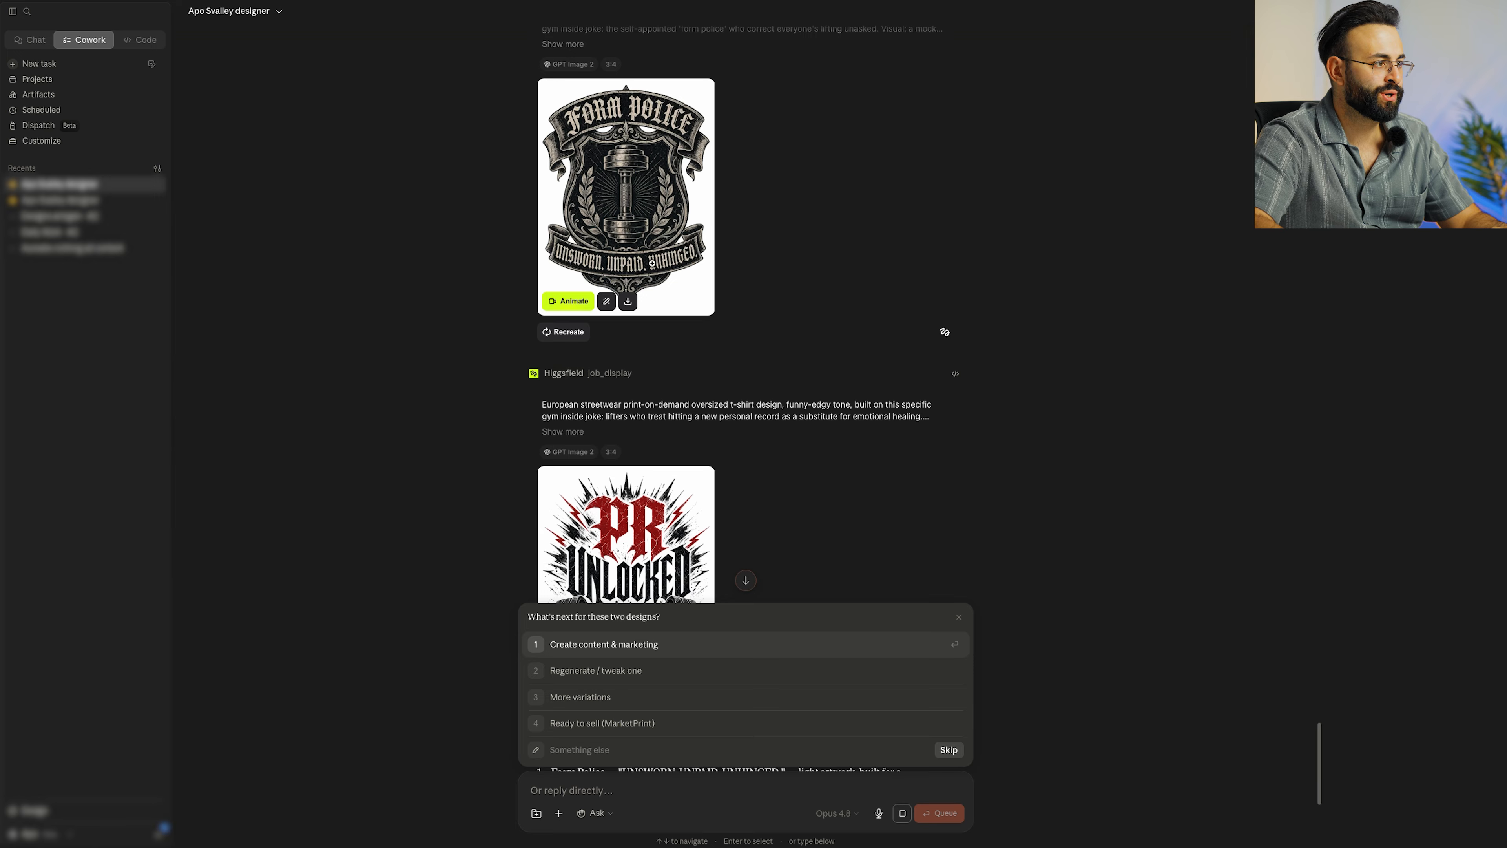
pyautogui.scroll(-4, 678, 248)
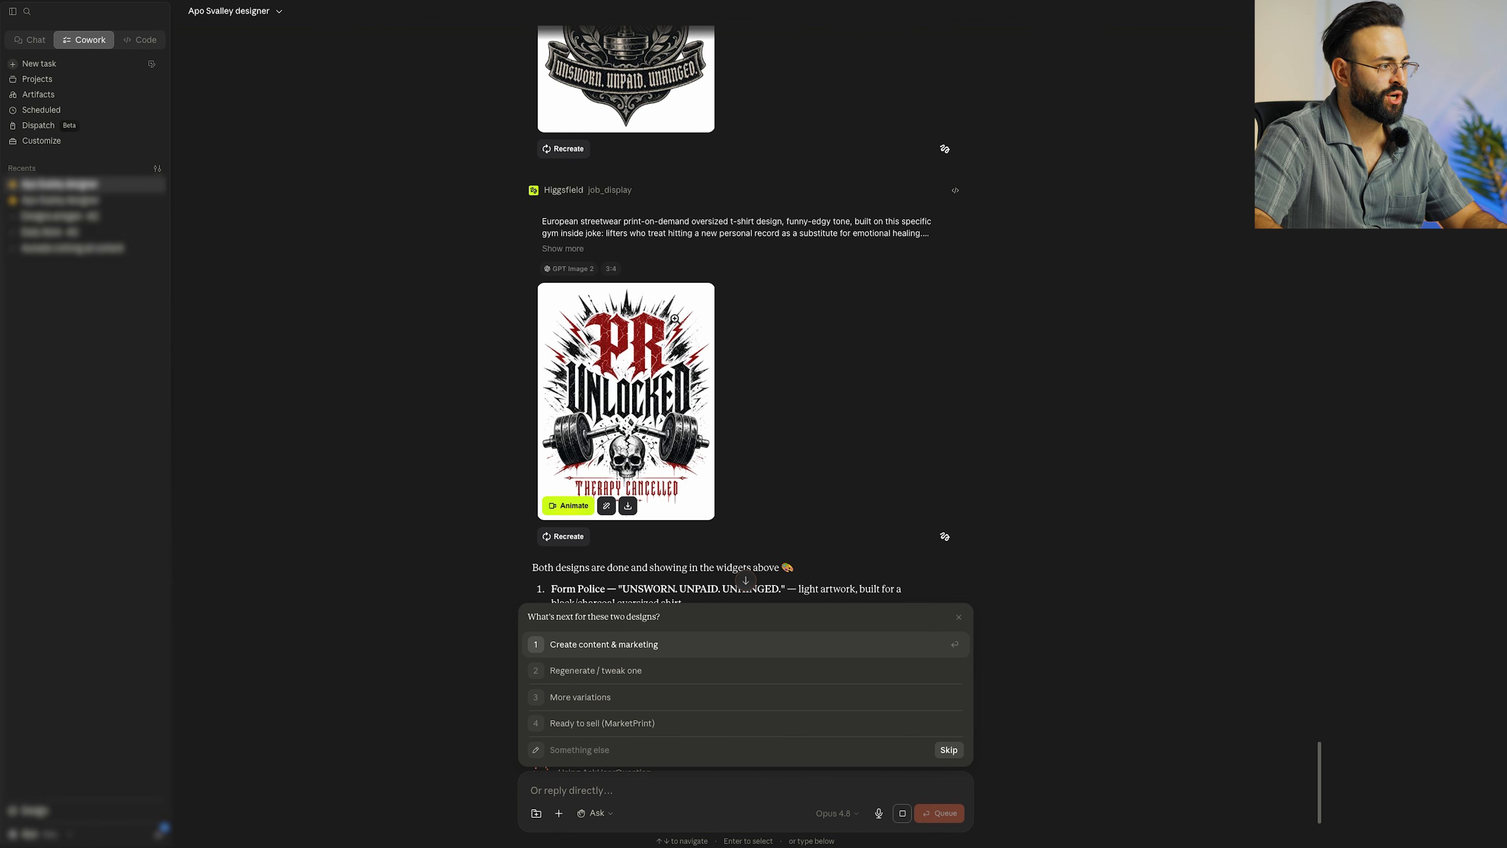
pyautogui.scroll(-2, 678, 368)
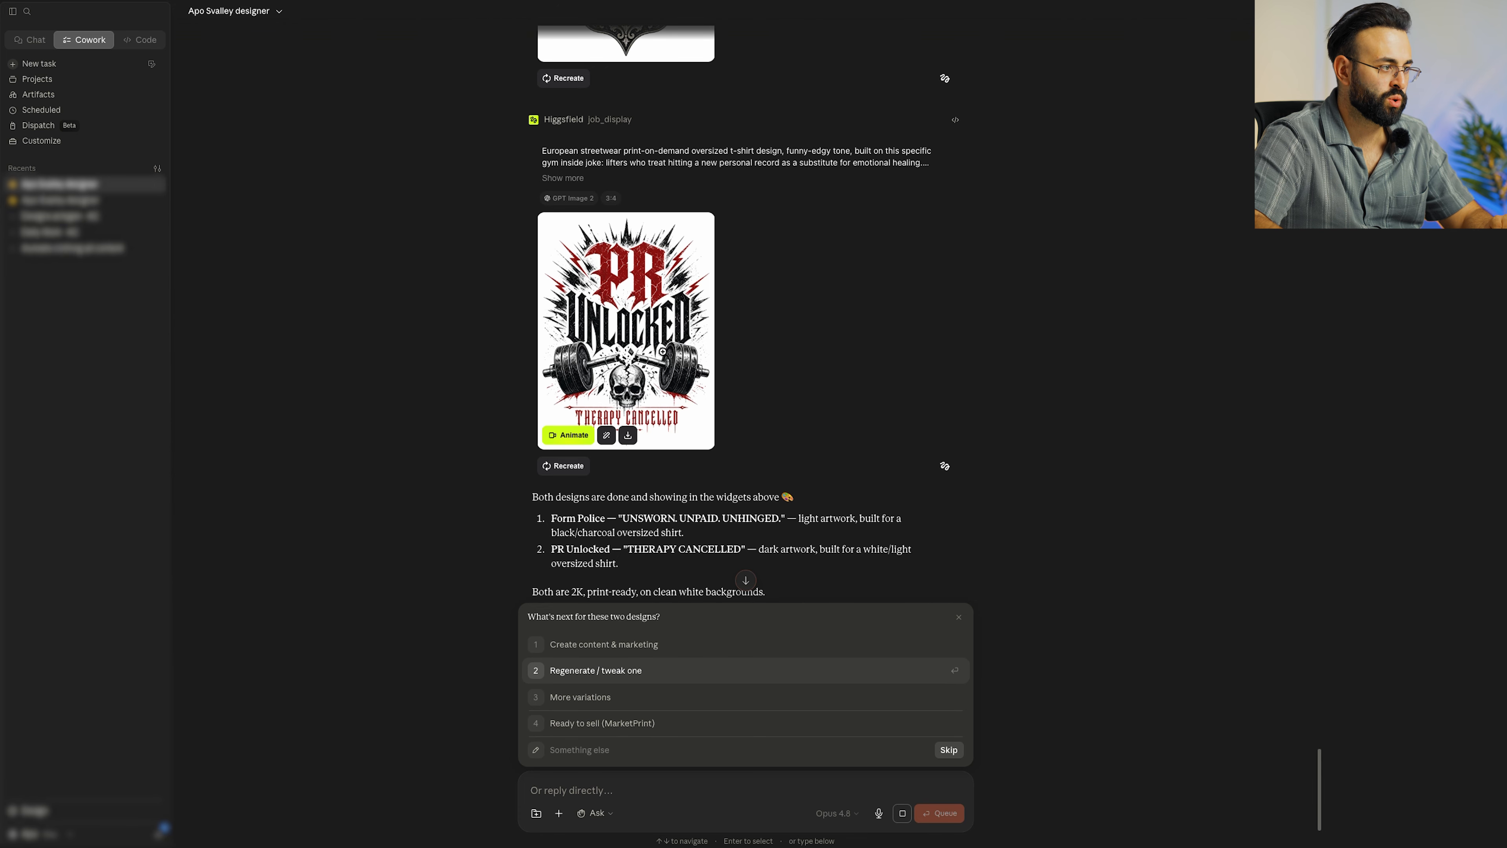
pyautogui.write('create me one more')
pyautogui.write('version of pr unlock')
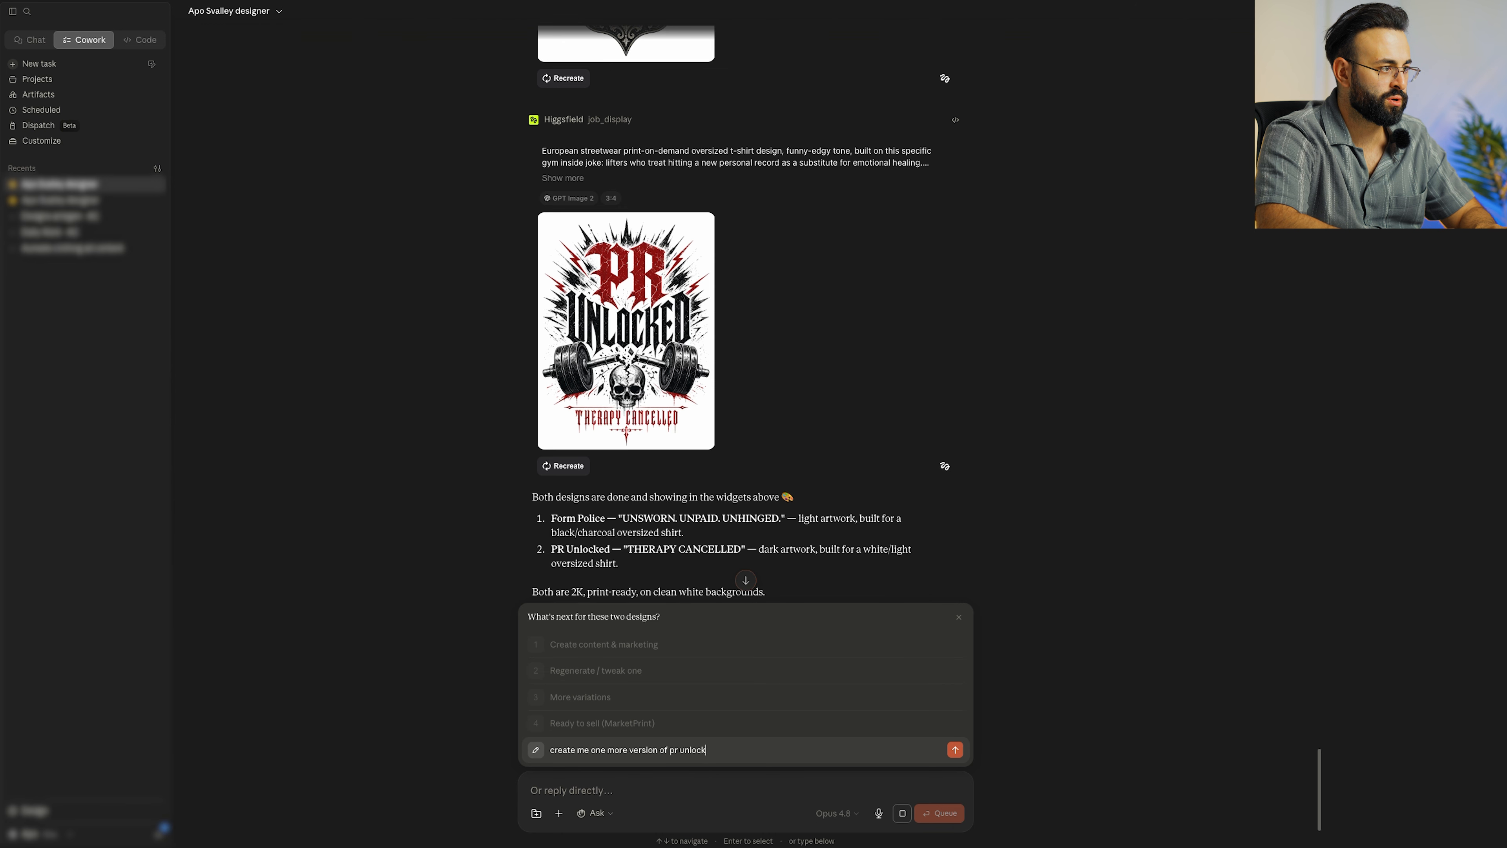
pyautogui.write('ed, different style')
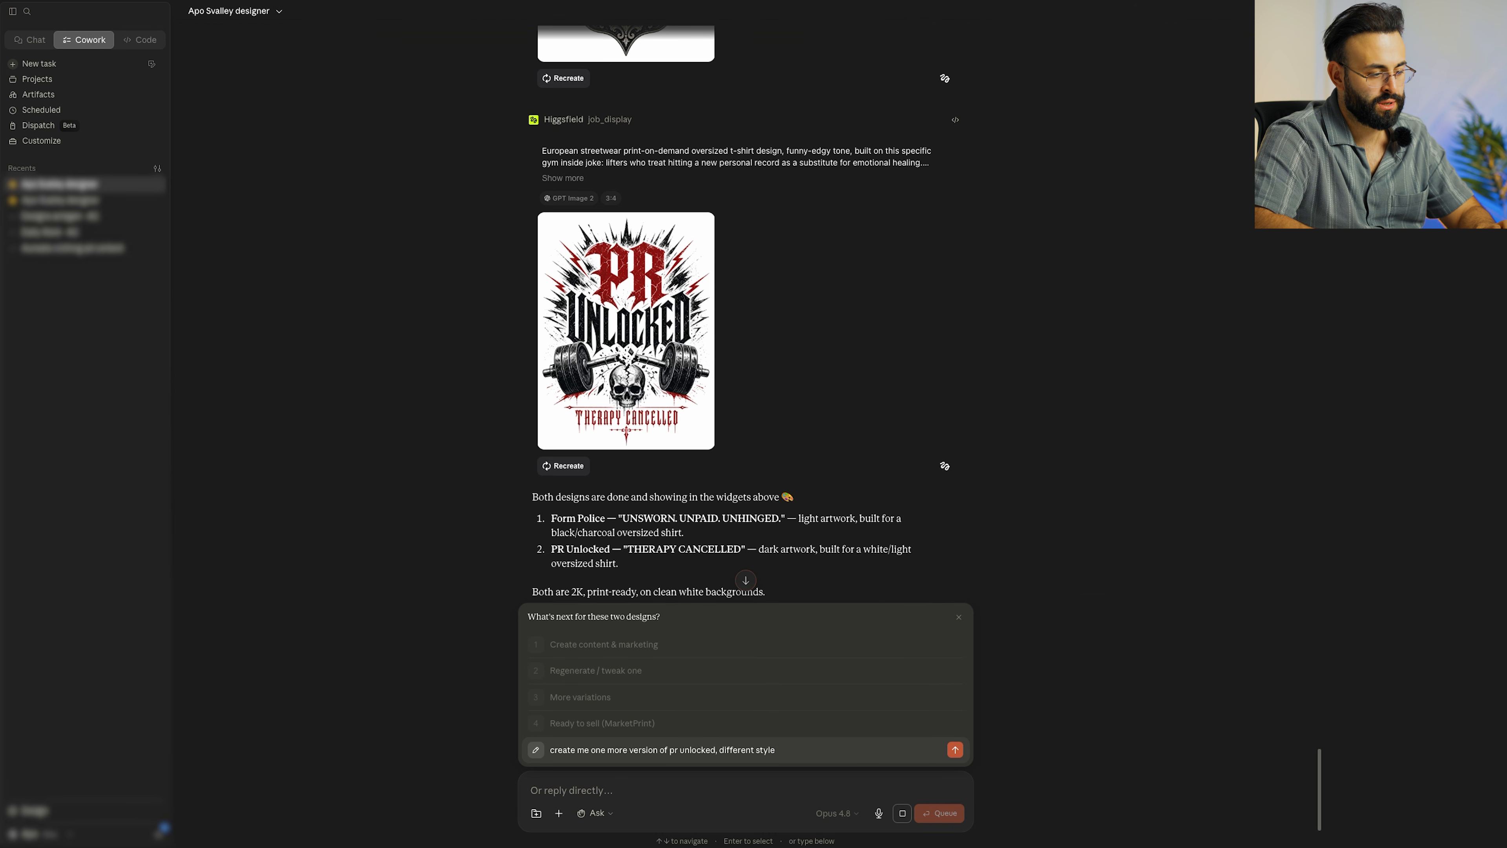
pyautogui.press('Return')
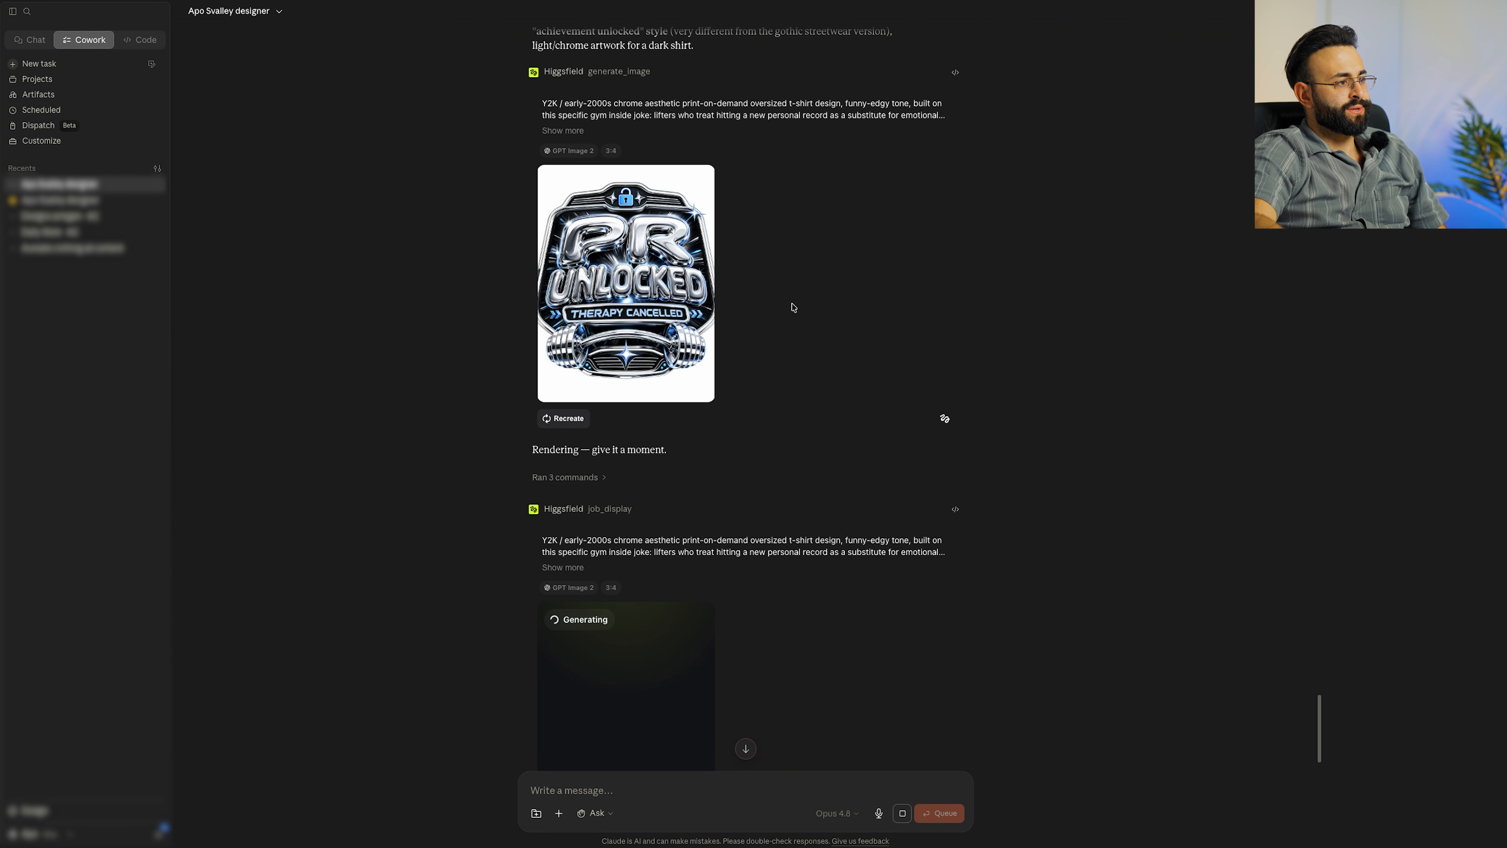
# Check the chrome version and submit the answer "the new design is not for the gym niche, we go with the first pr unlocked design"
pyautogui.scroll(5, 760, 361)
pyautogui.scroll(-5, 760, 361)
pyautogui.scroll(2, 797, 362)
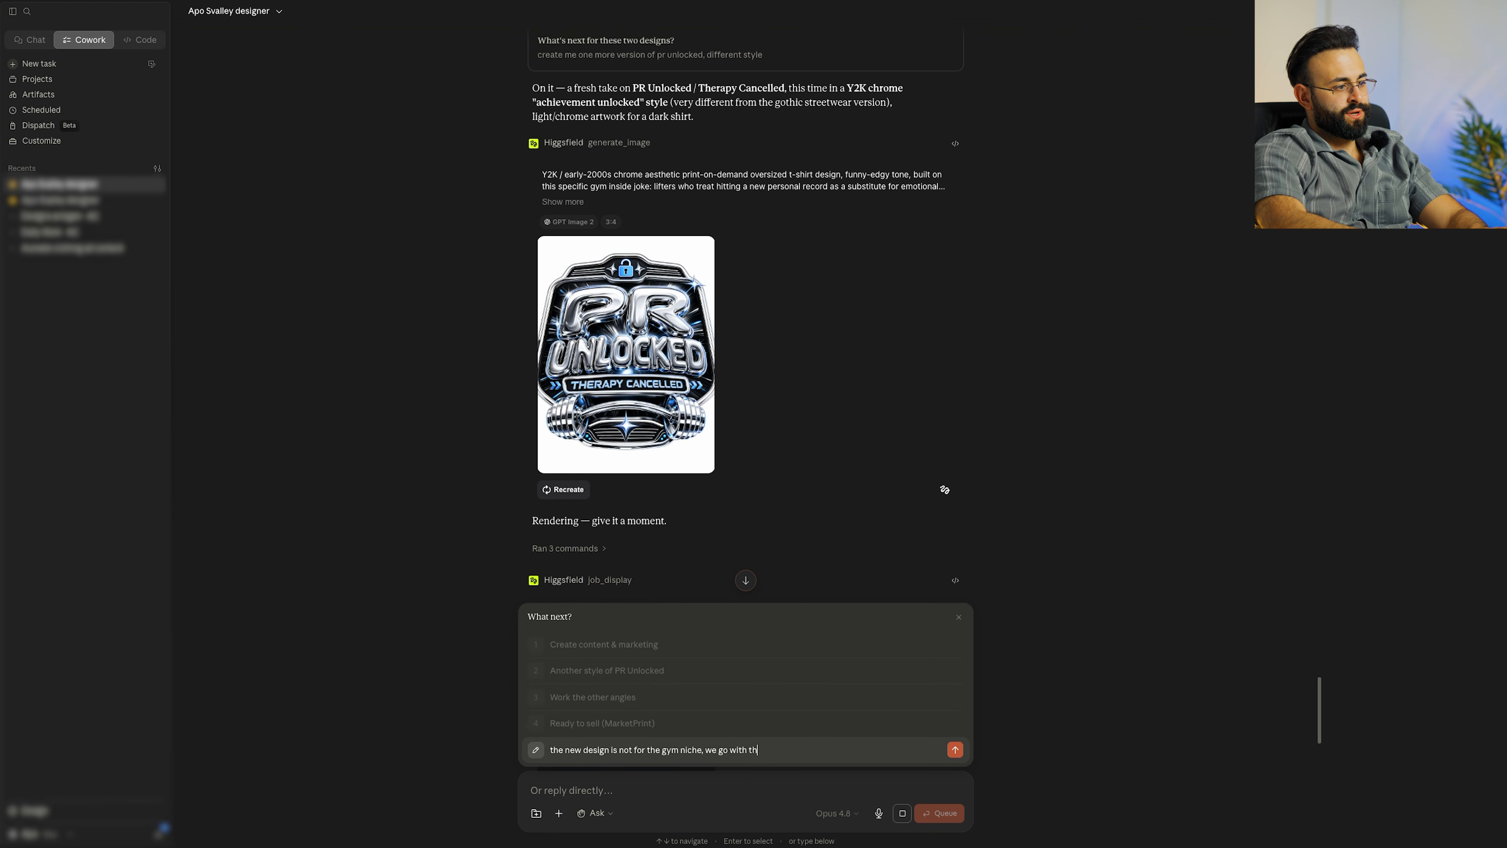
pyautogui.write('e first pr unlocked design')
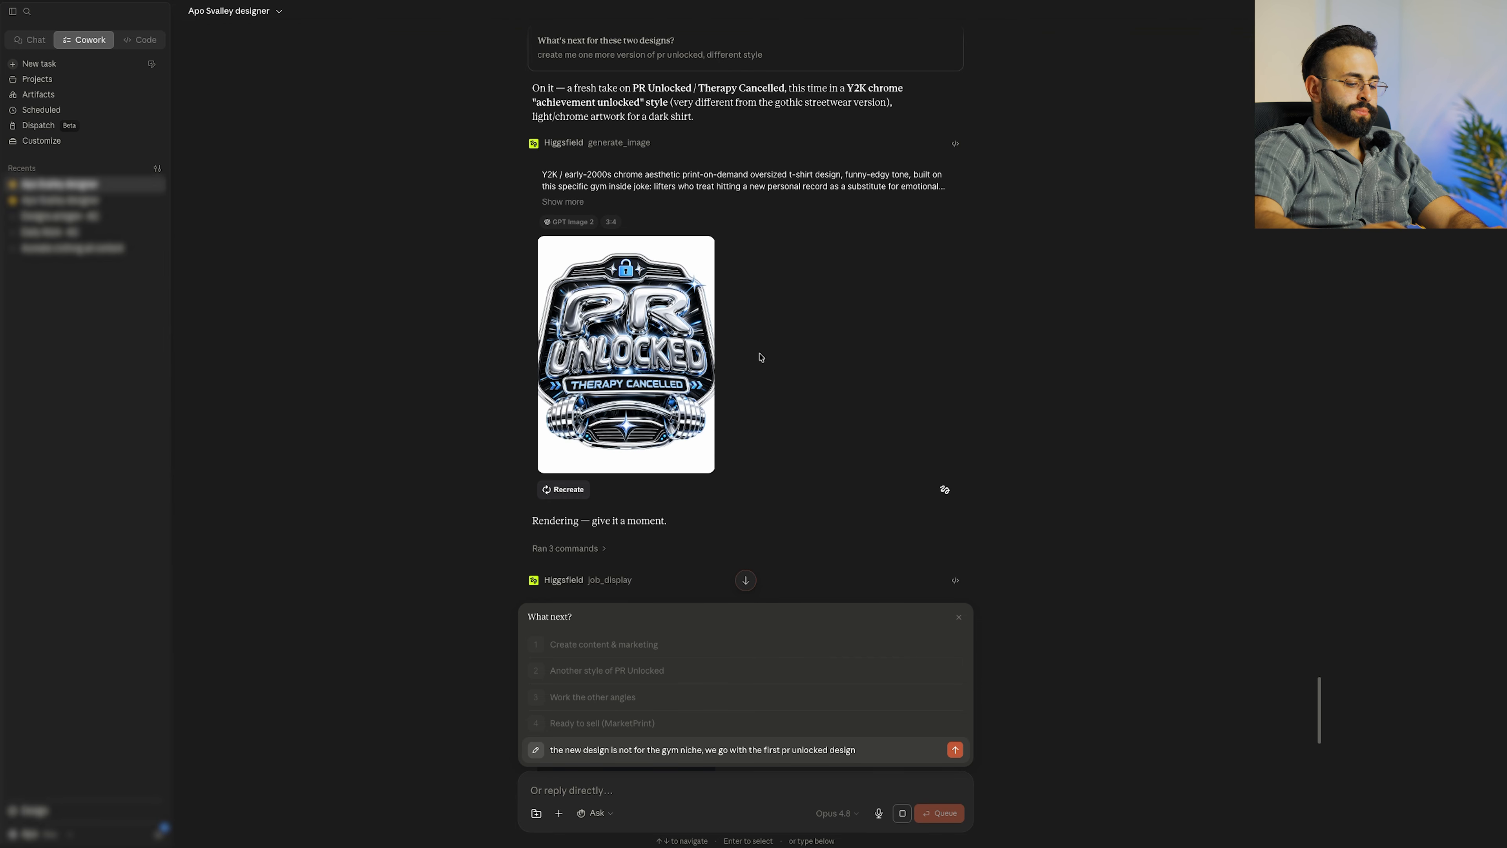
pyautogui.press('Return')
# Try to download the first, gothic PR Unlocked design through its external link
pyautogui.scroll(10, 757, 337)
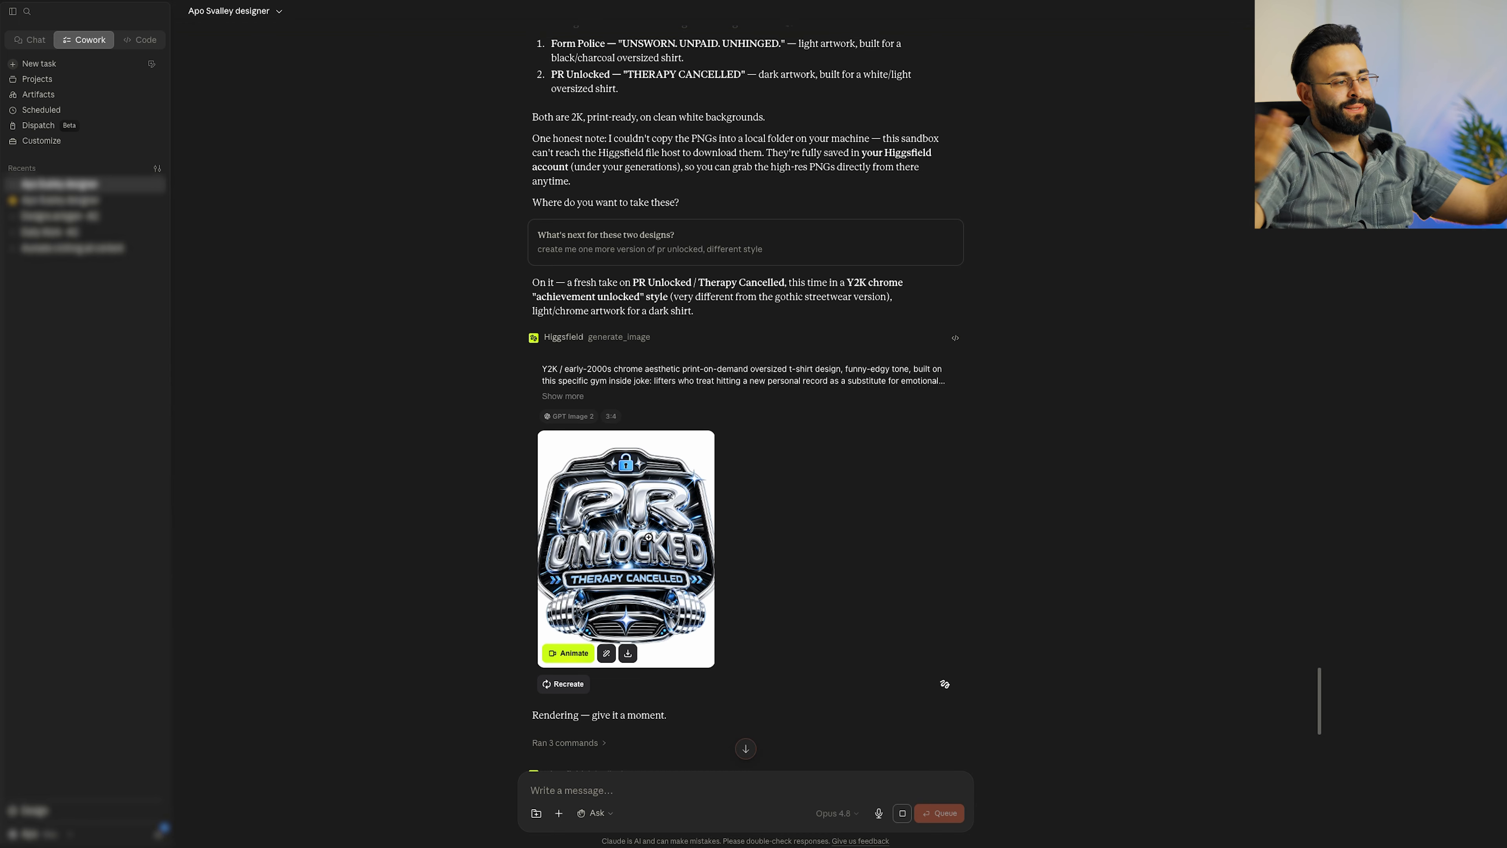
pyautogui.scroll(-5, 649, 537)
pyautogui.scroll(10, 650, 564)
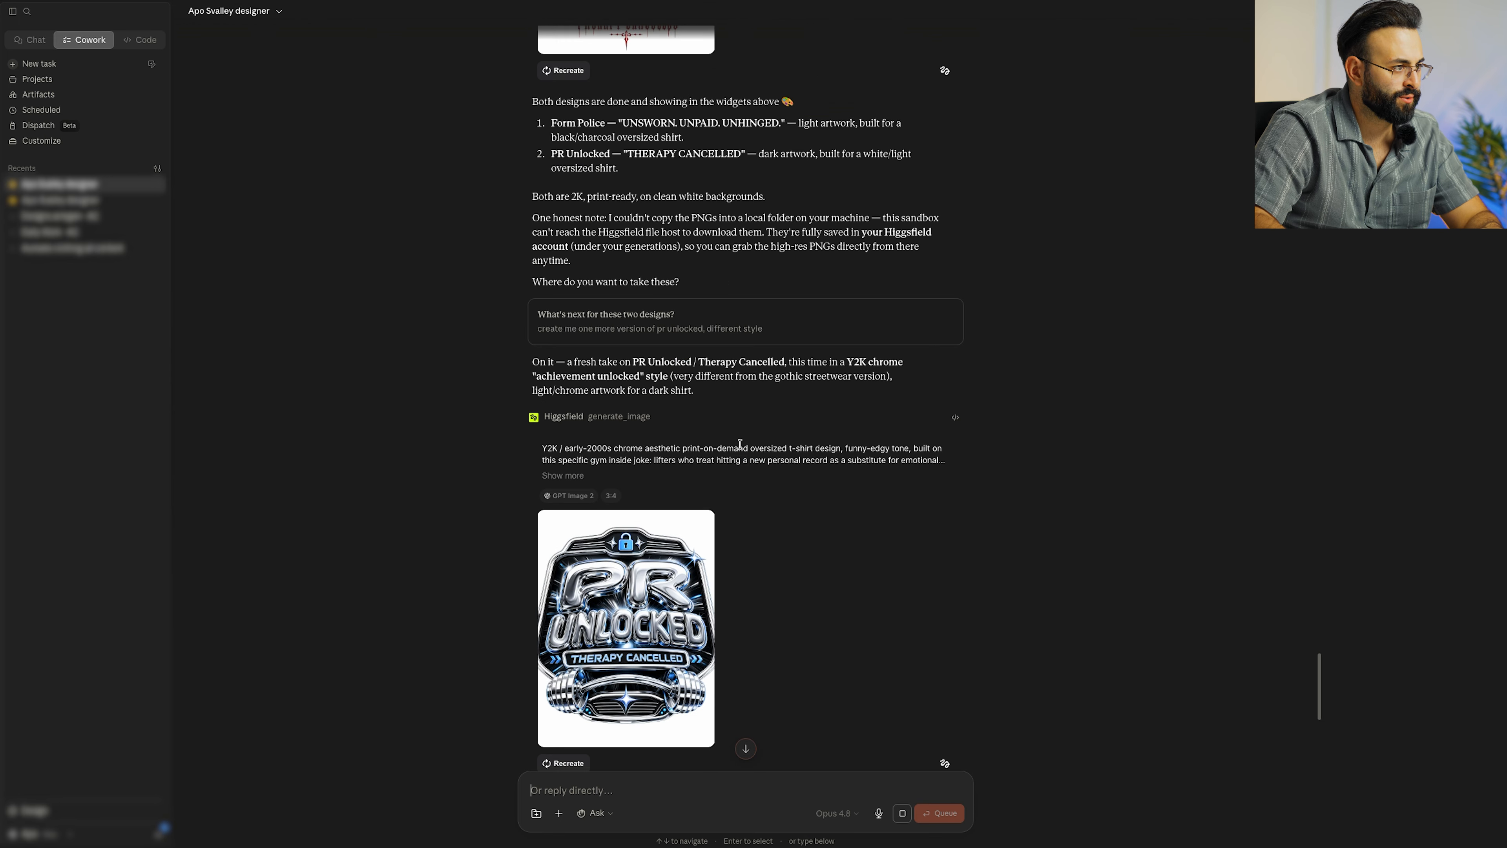
pyautogui.click(627, 650)
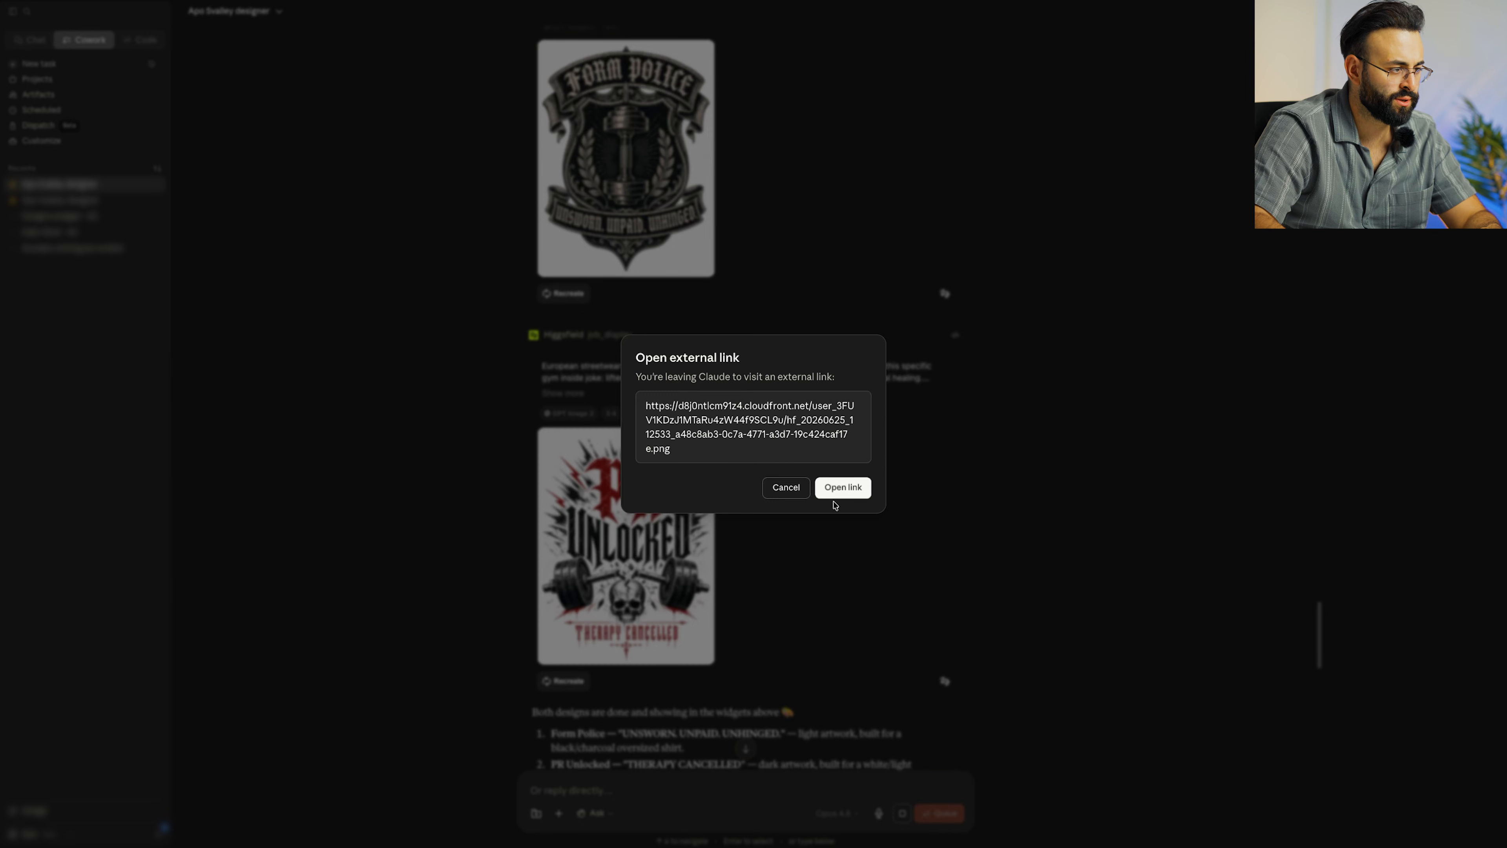
pyautogui.click(786, 488)
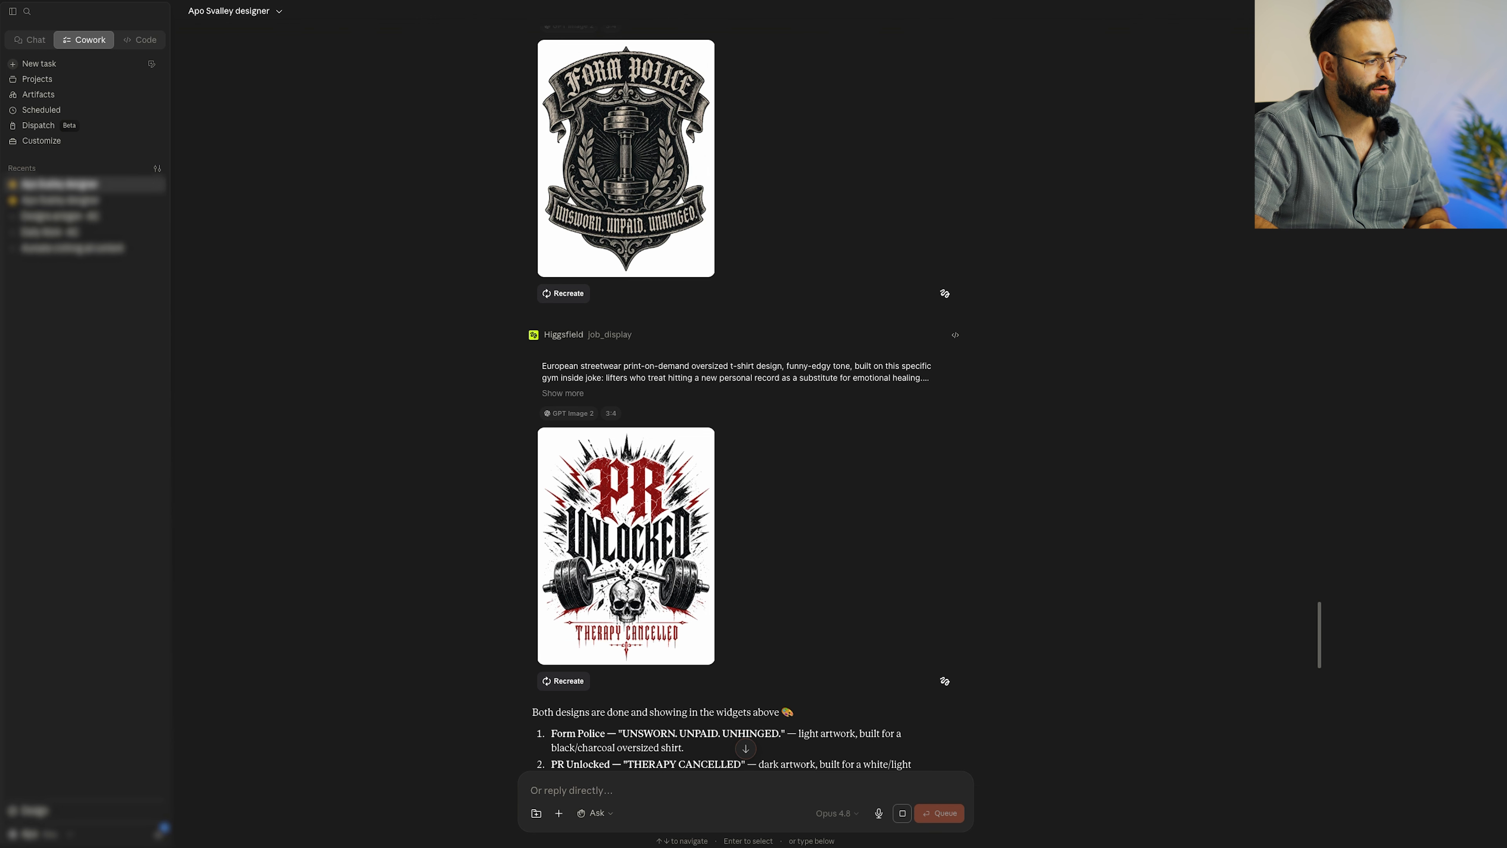
# Insert the higgsfield-content-factory skill into the message and start a new line below it
pyautogui.click(559, 813)
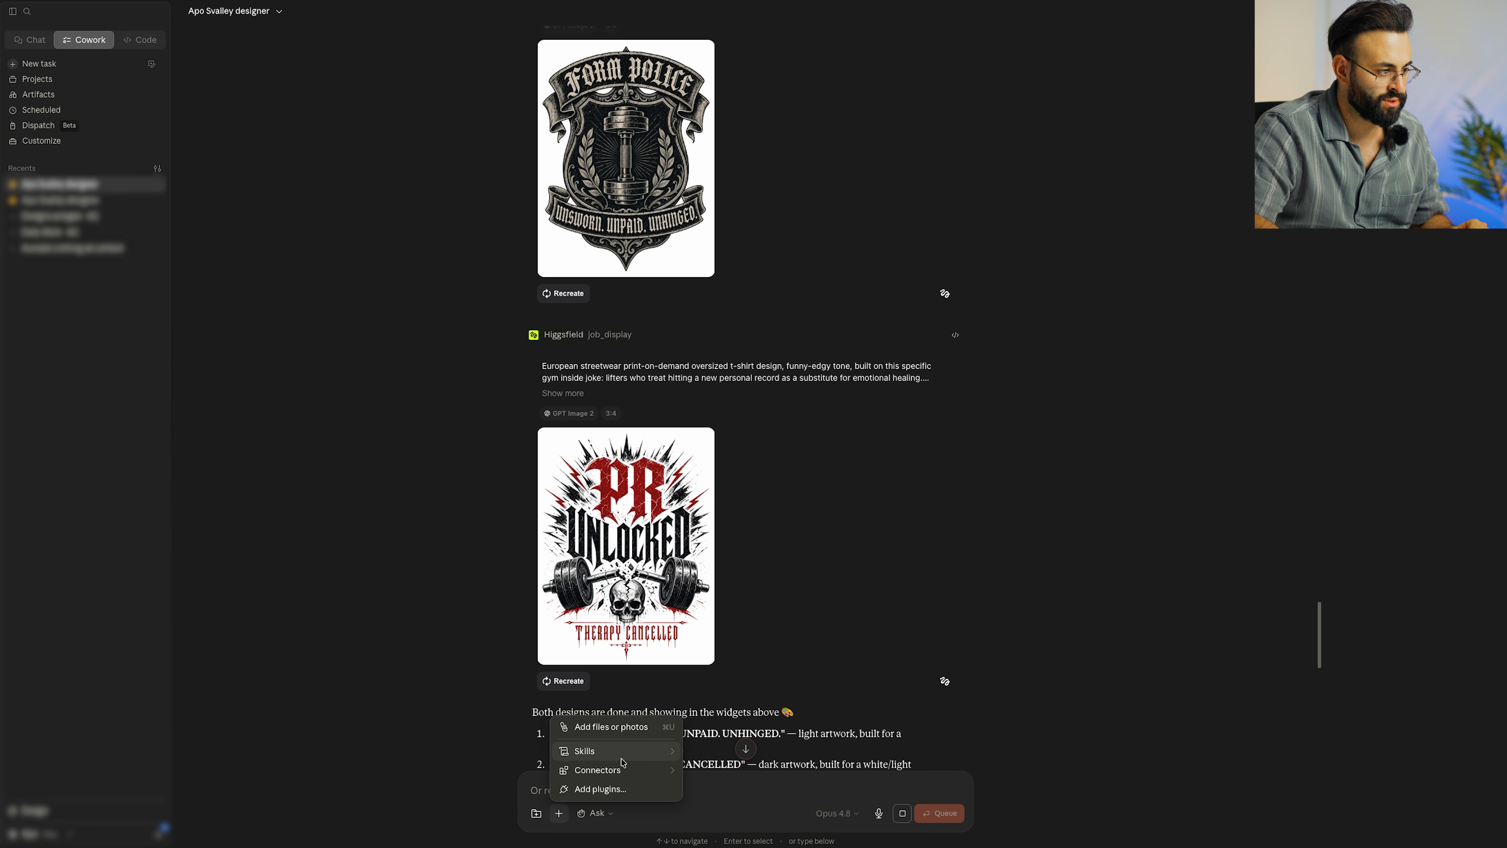
pyautogui.moveTo(623, 763)
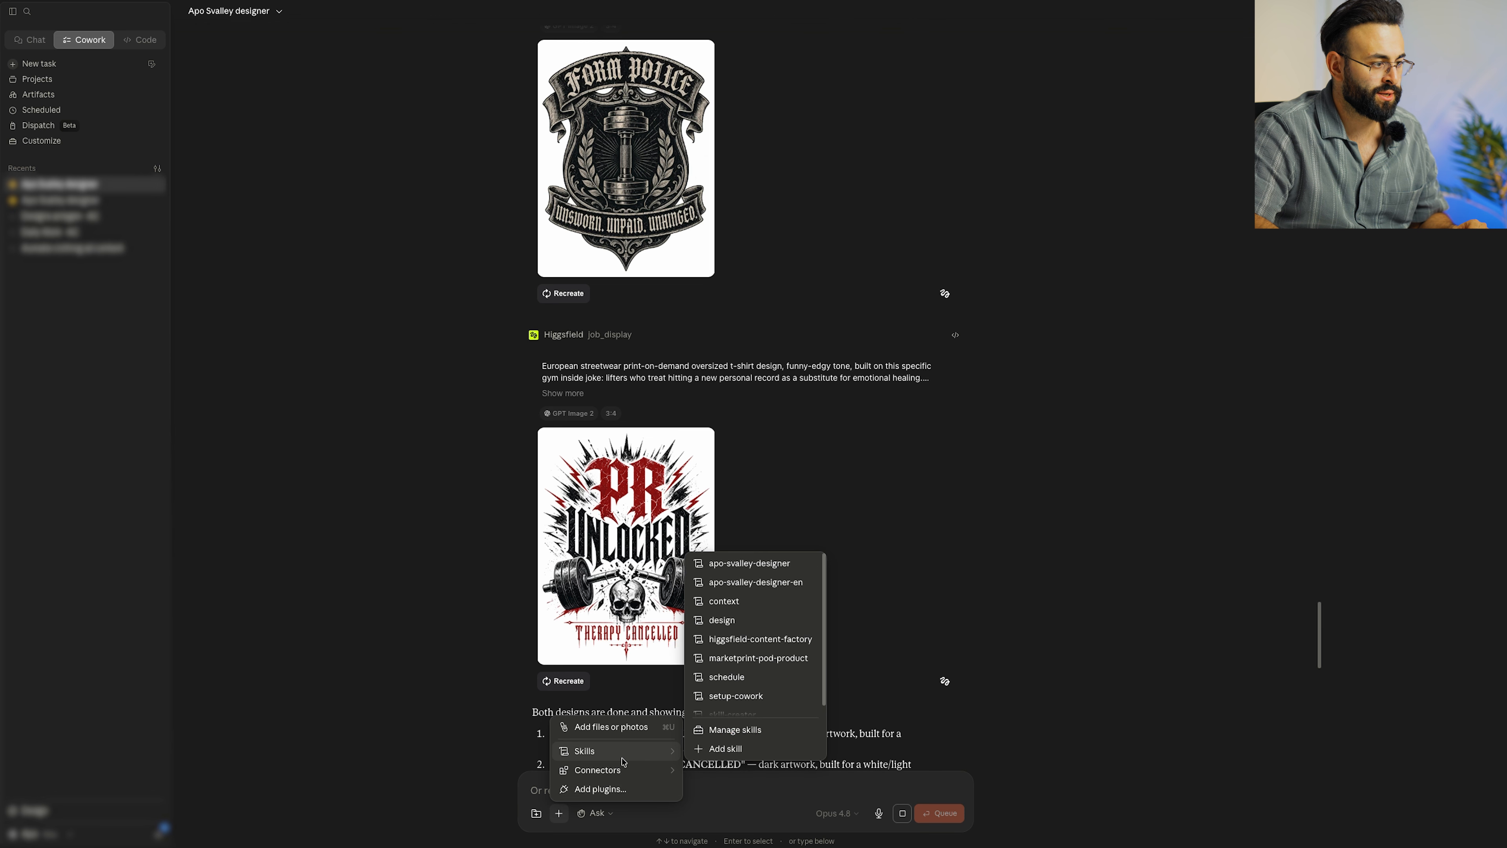
pyautogui.click(761, 637)
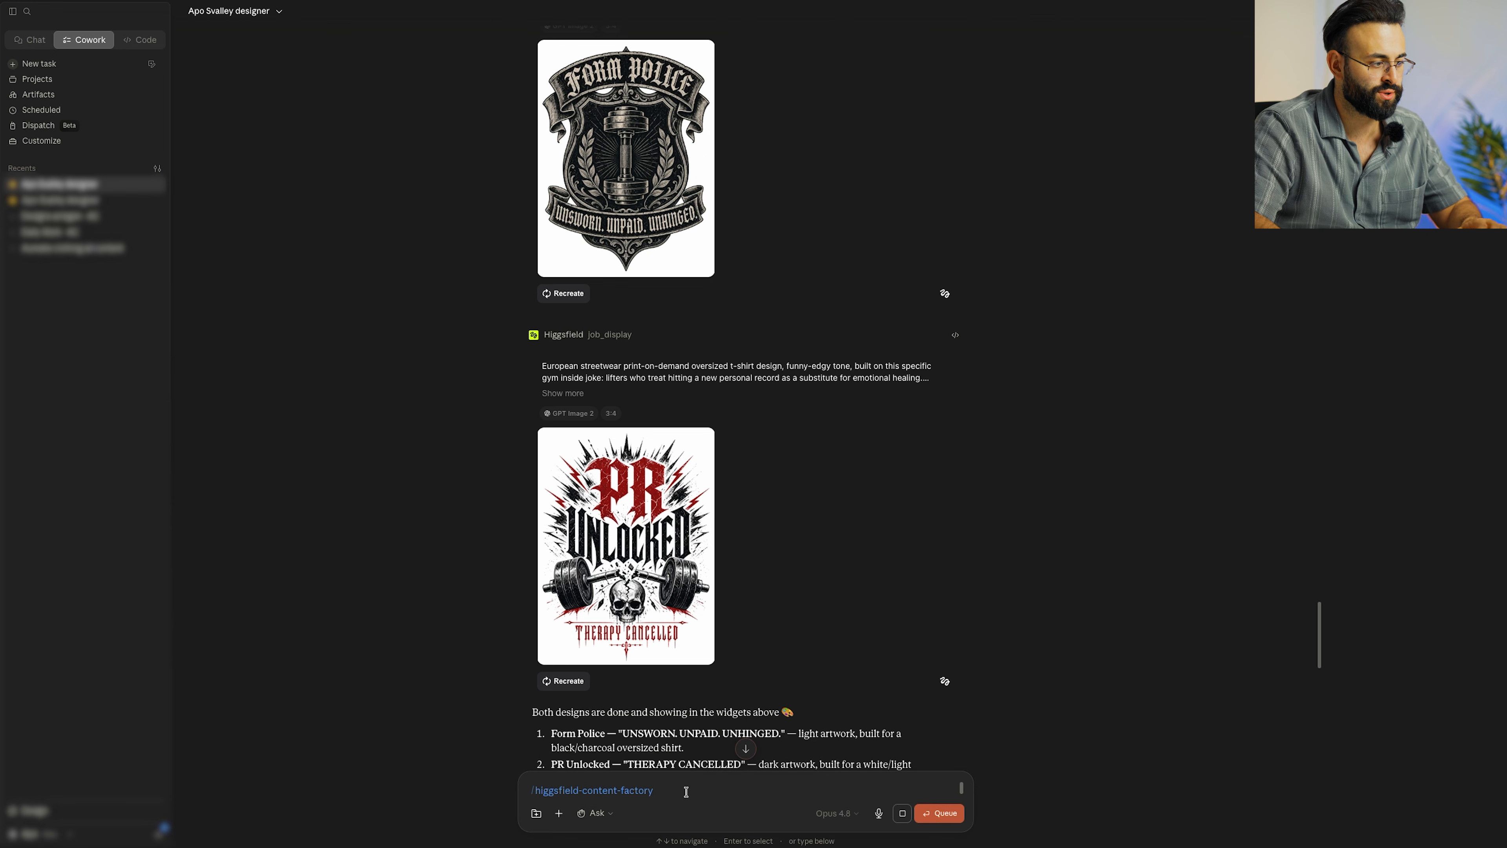
pyautogui.hotkey('shift', 'Return')
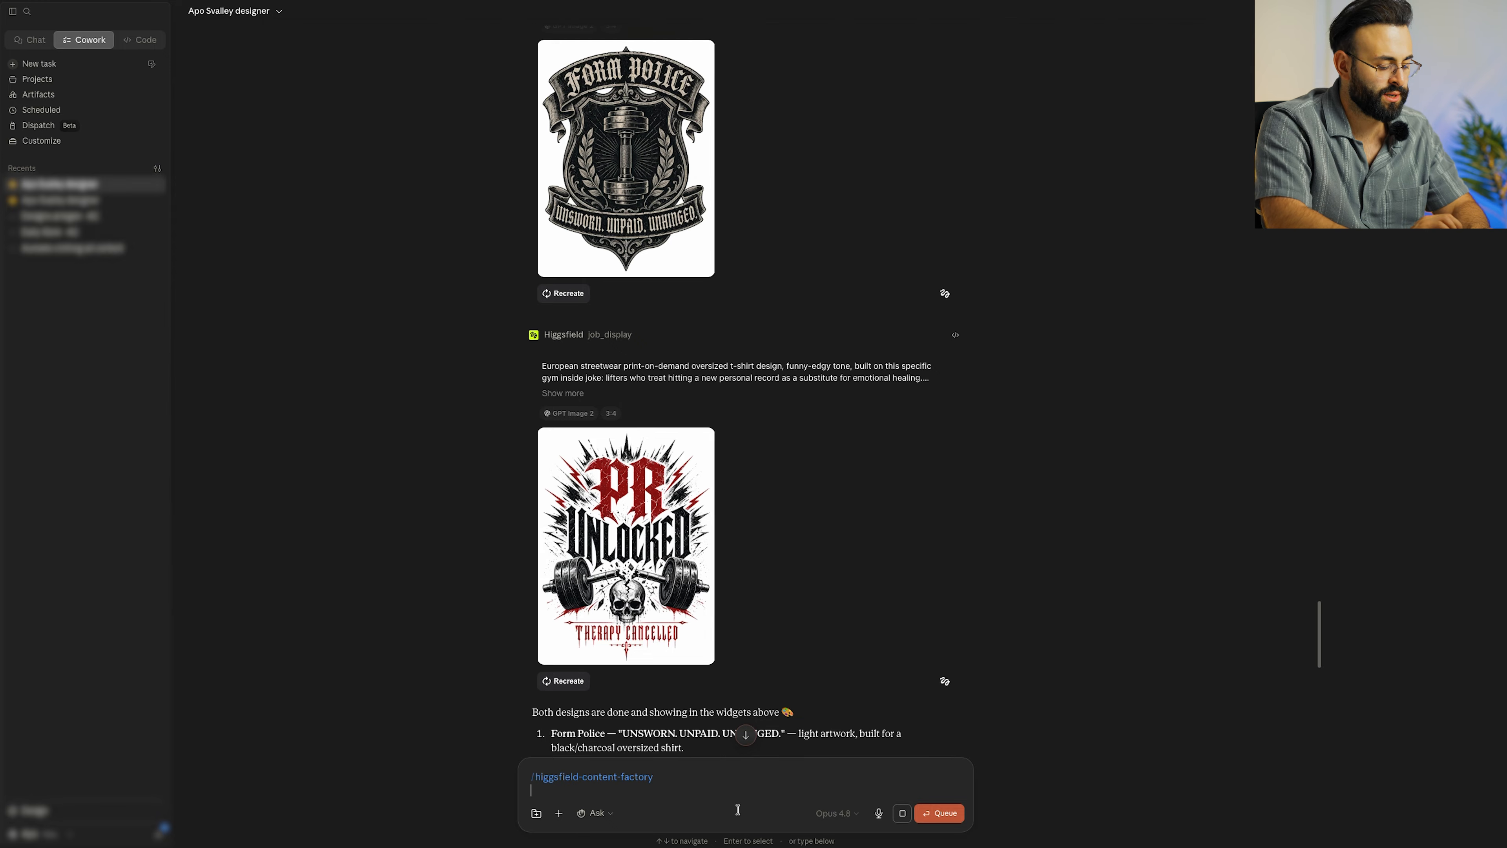
# Send the skill request "create 1 video 1 image ad for advertising with the first pr unlocked design"
pyautogui.write('create 1 video 1 image ad for advertising')
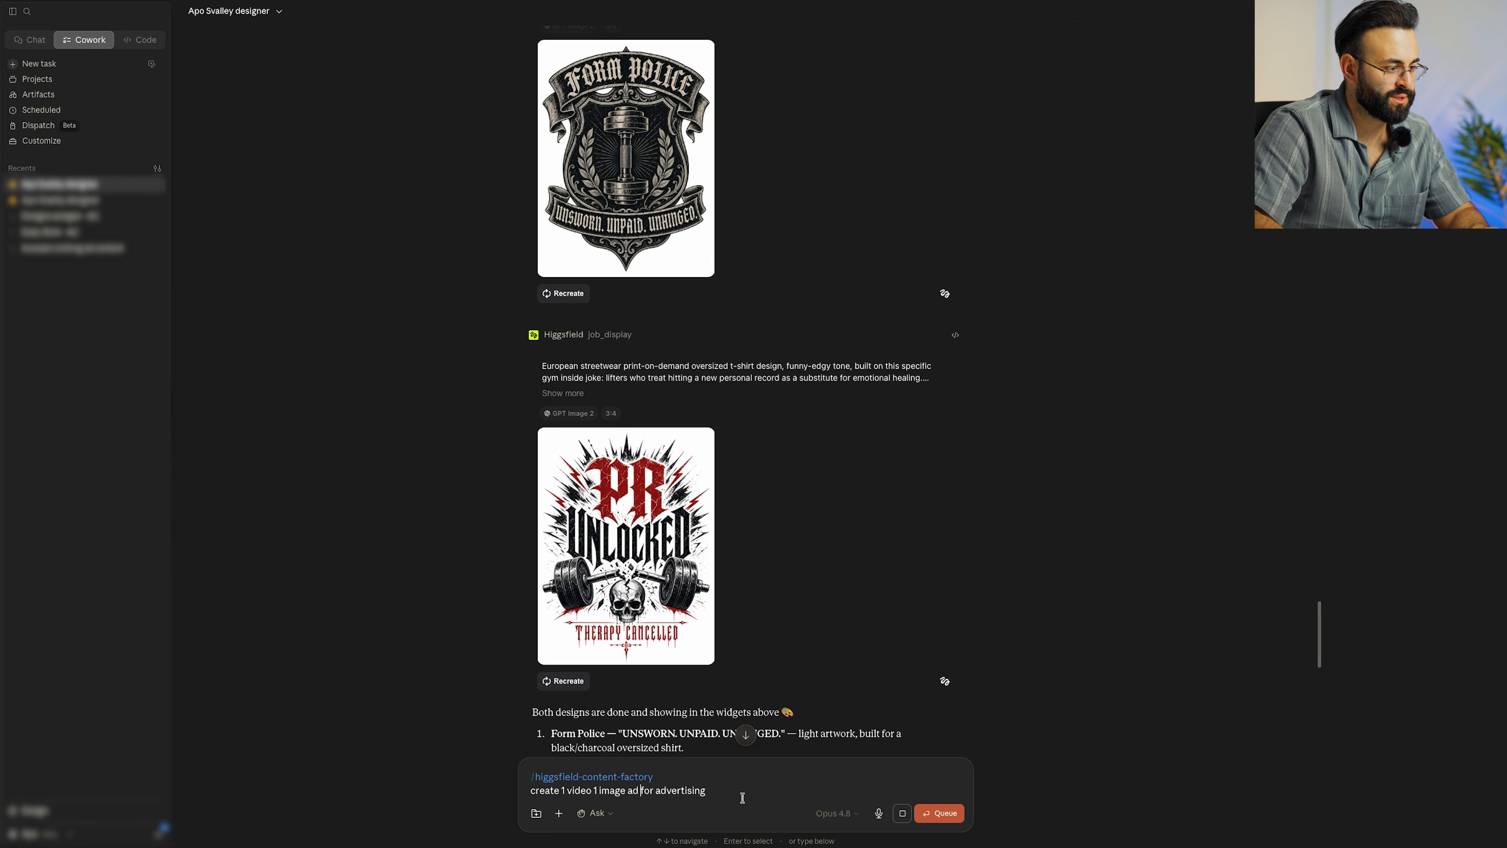
pyautogui.click(719, 800)
pyautogui.write('with the fi')
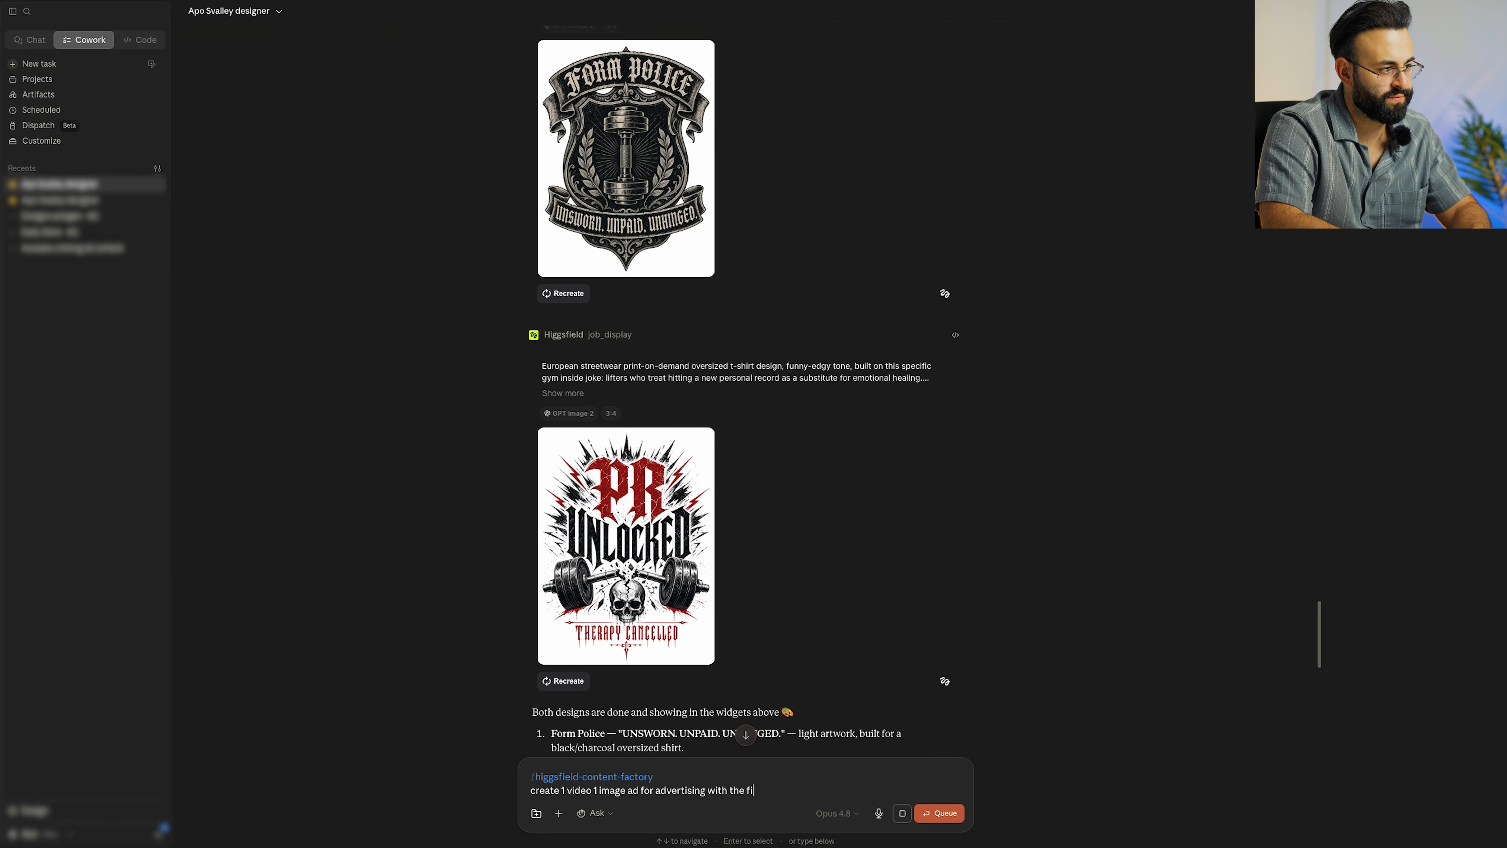
pyautogui.write('rst pr unl')
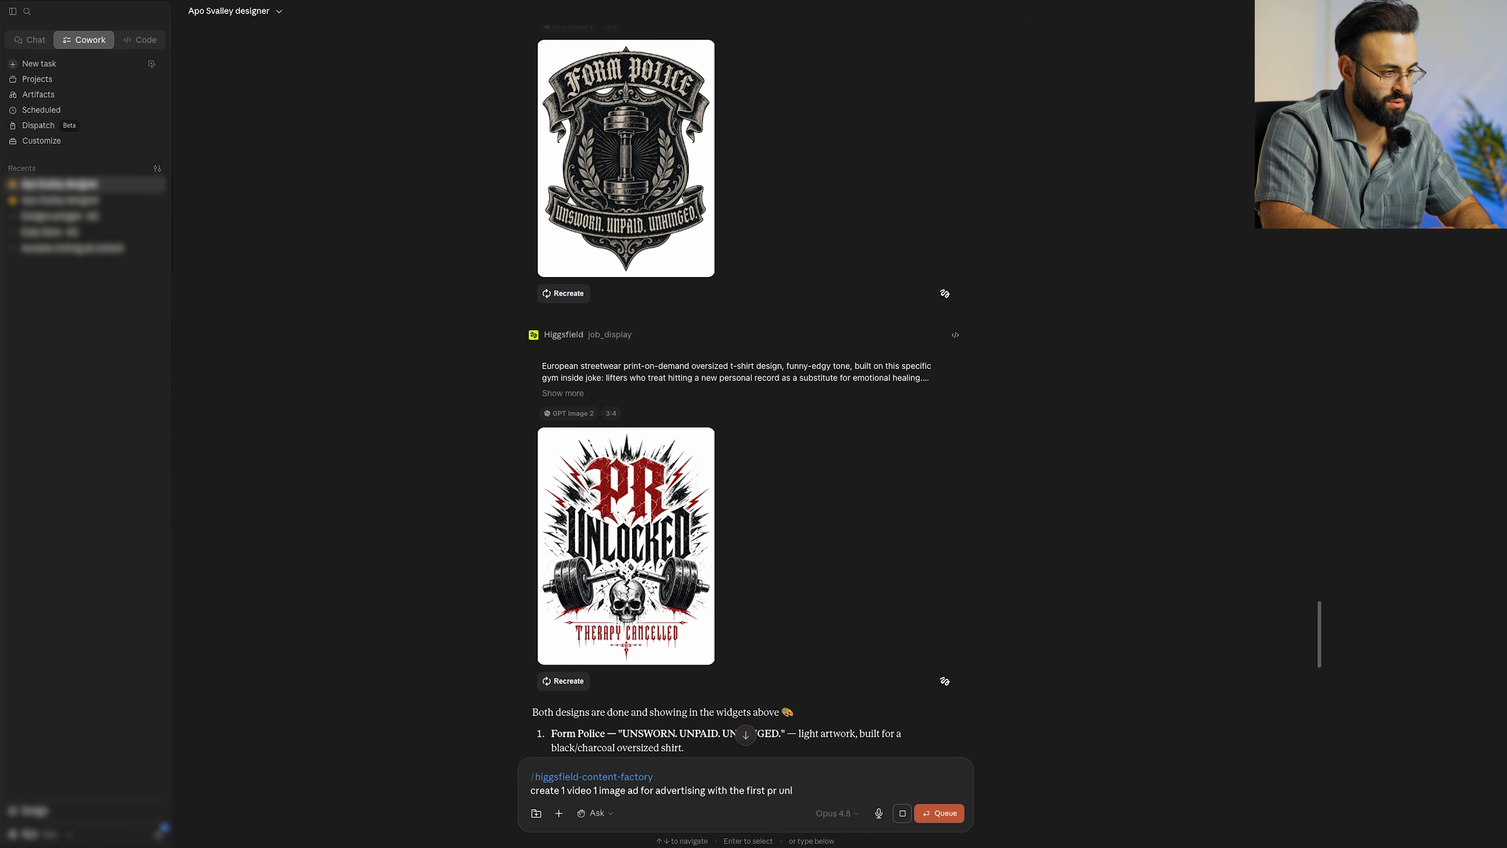
pyautogui.write('ocked design')
pyautogui.press('Return')
pyautogui.write('#')
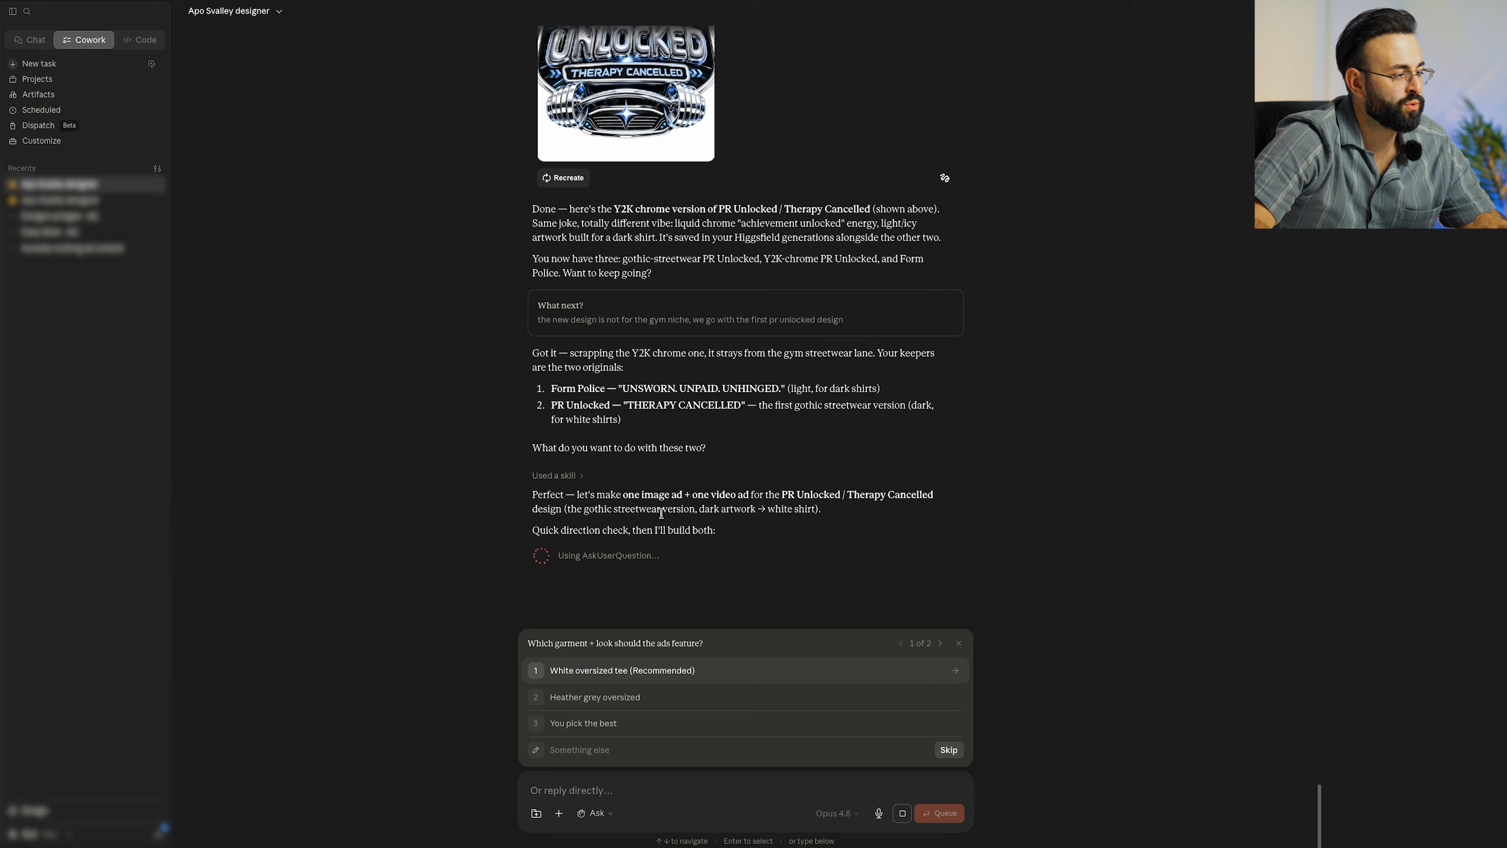
# Choose White oversized tee as the ad garment and Gym UGC as the video ad's vibe
pyautogui.scroll(15, 686, 482)
pyautogui.scroll(4, 686, 482)
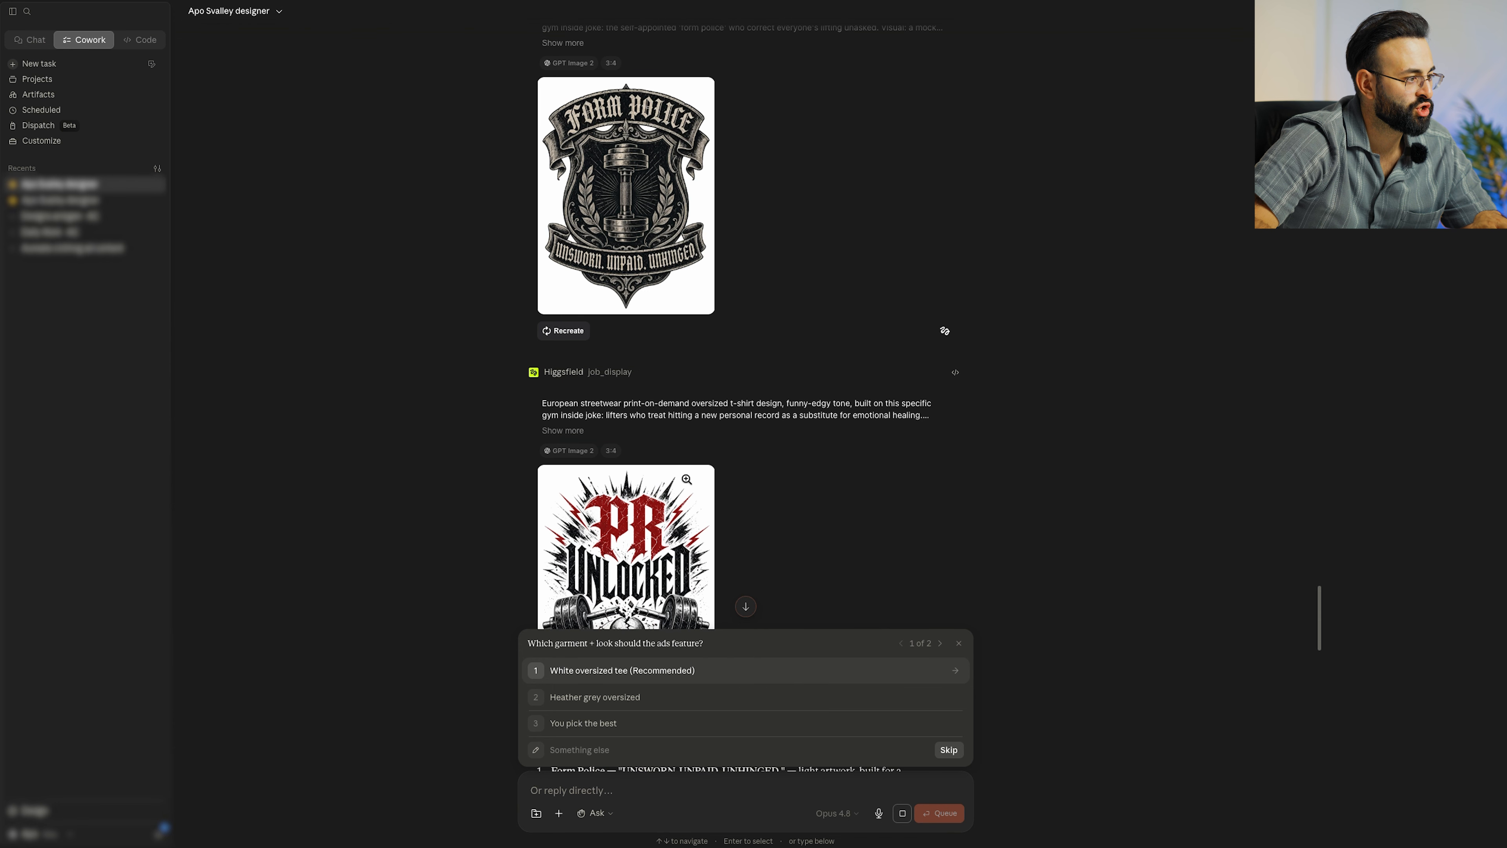
pyautogui.scroll(-10, 690, 482)
pyautogui.click(650, 673)
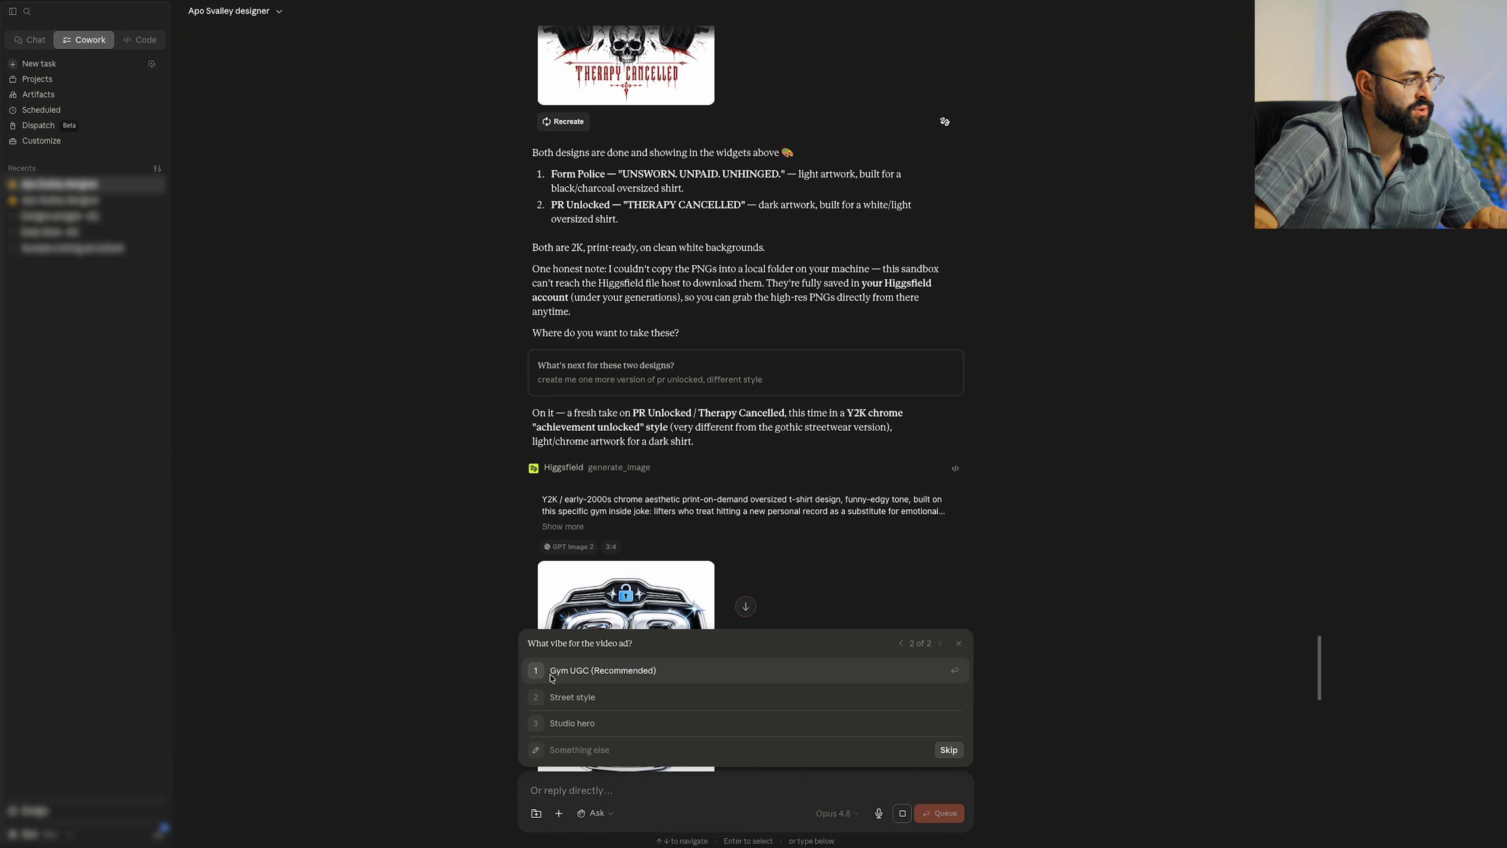
pyautogui.click(588, 677)
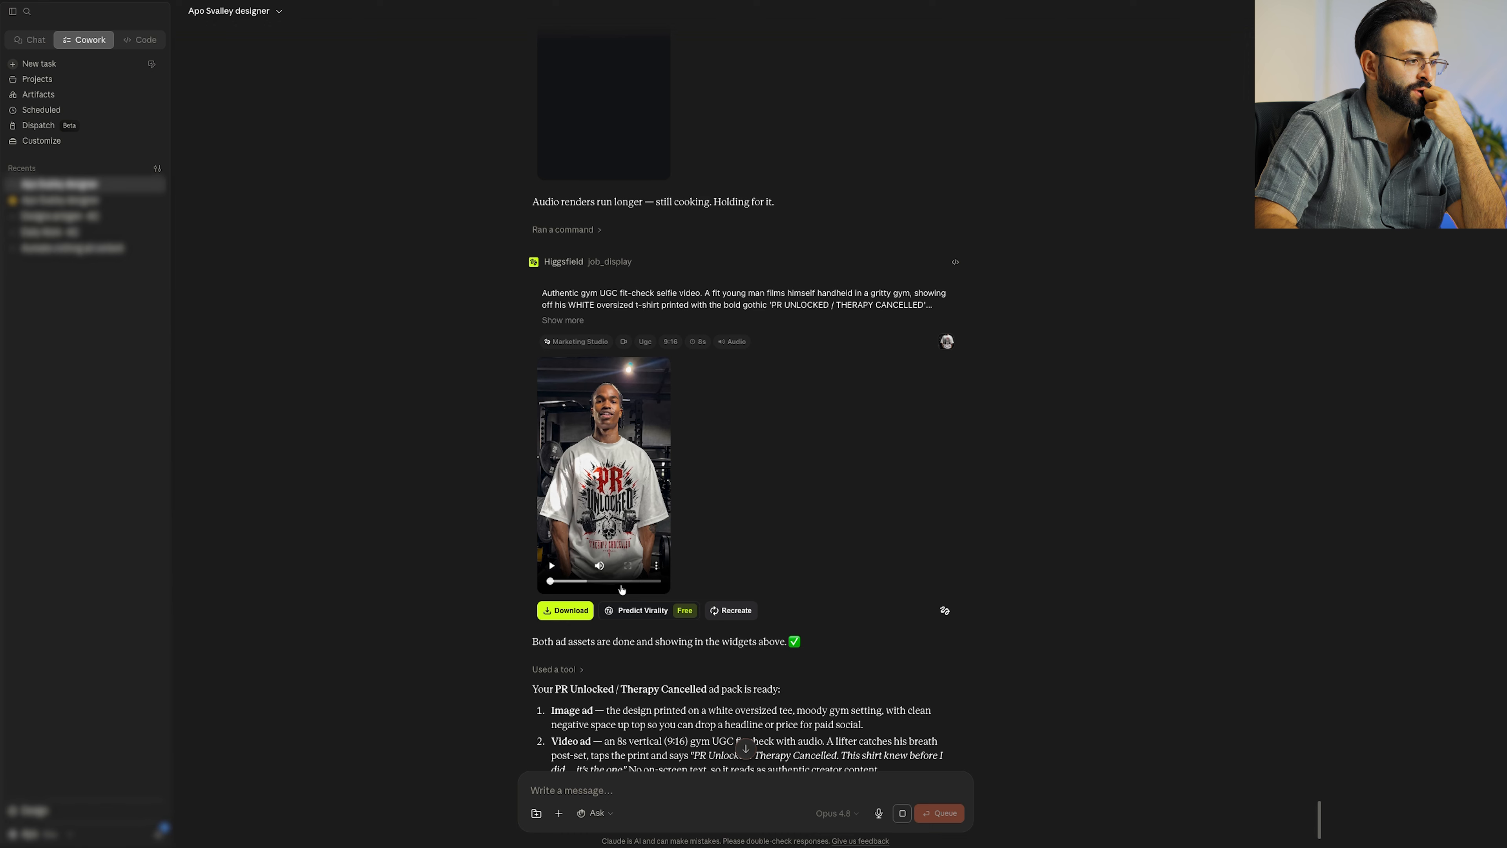
# Play the generated gym video ad and read the ad pack summary with its posting caption
pyautogui.click(554, 566)
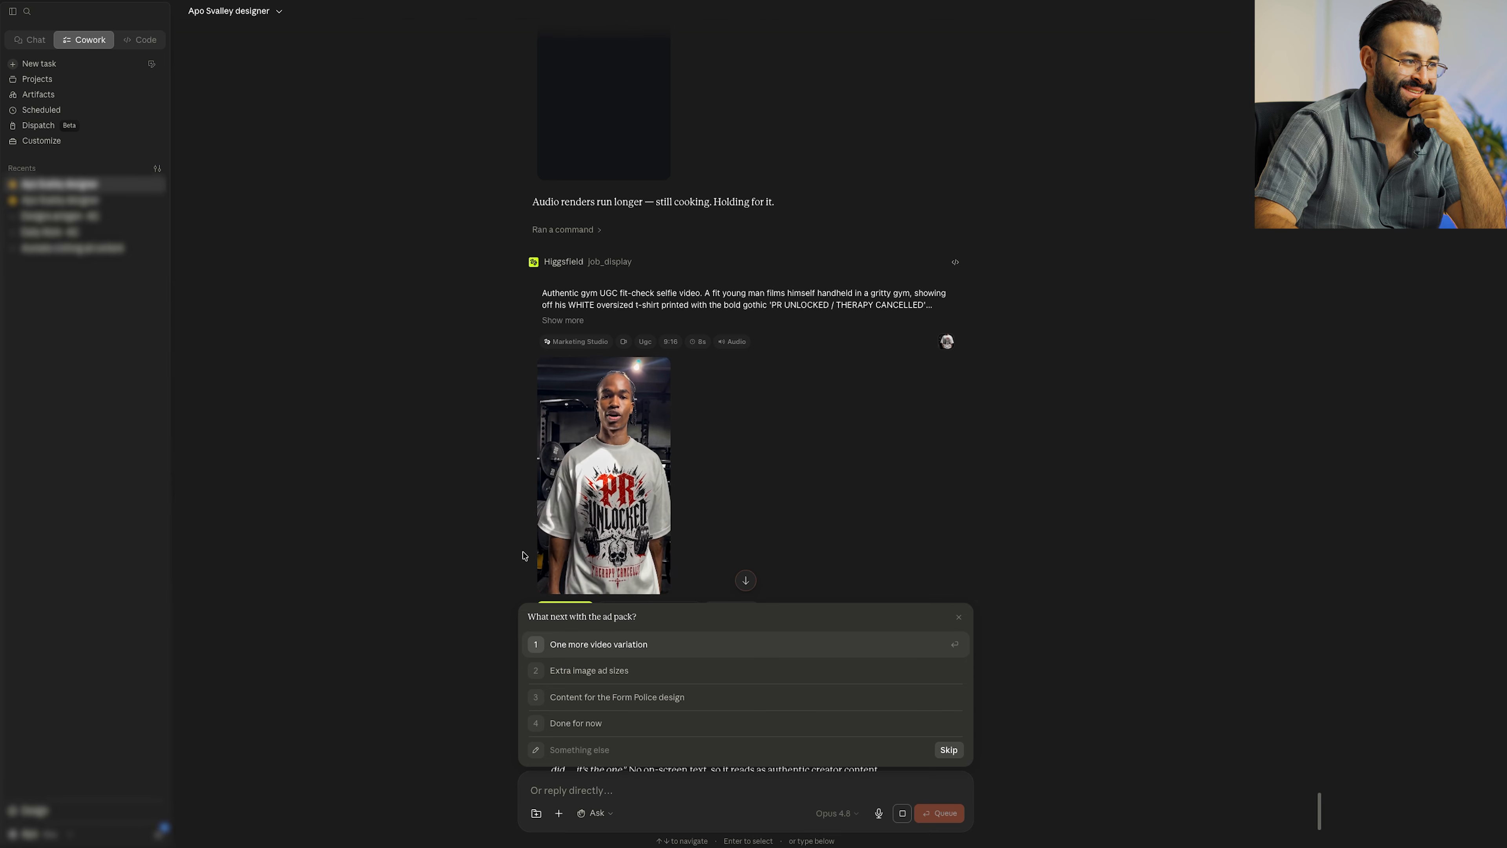
pyautogui.scroll(-6, 711, 486)
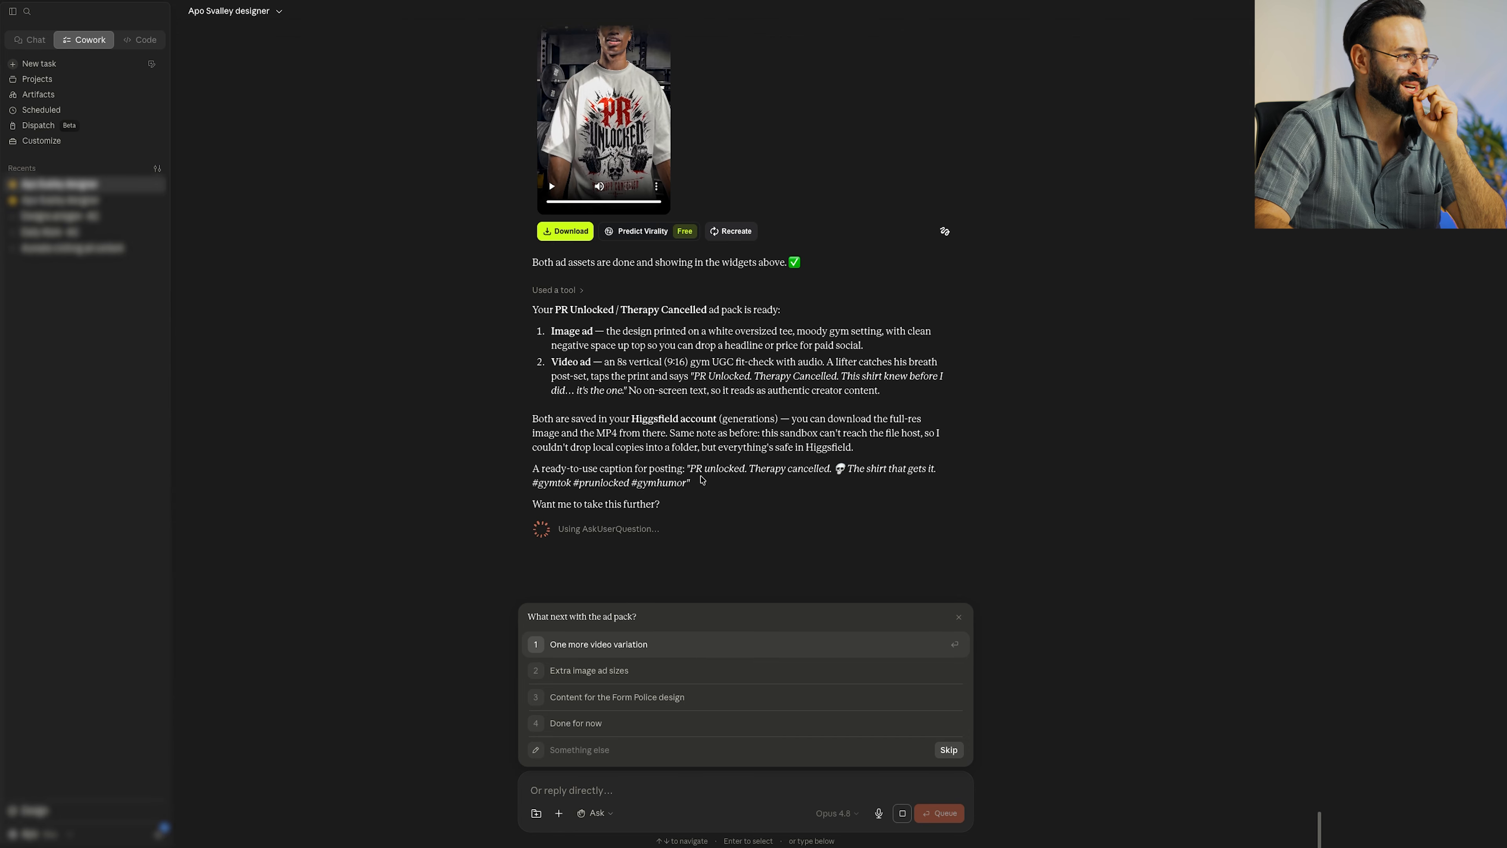
pyautogui.scroll(5, 710, 364)
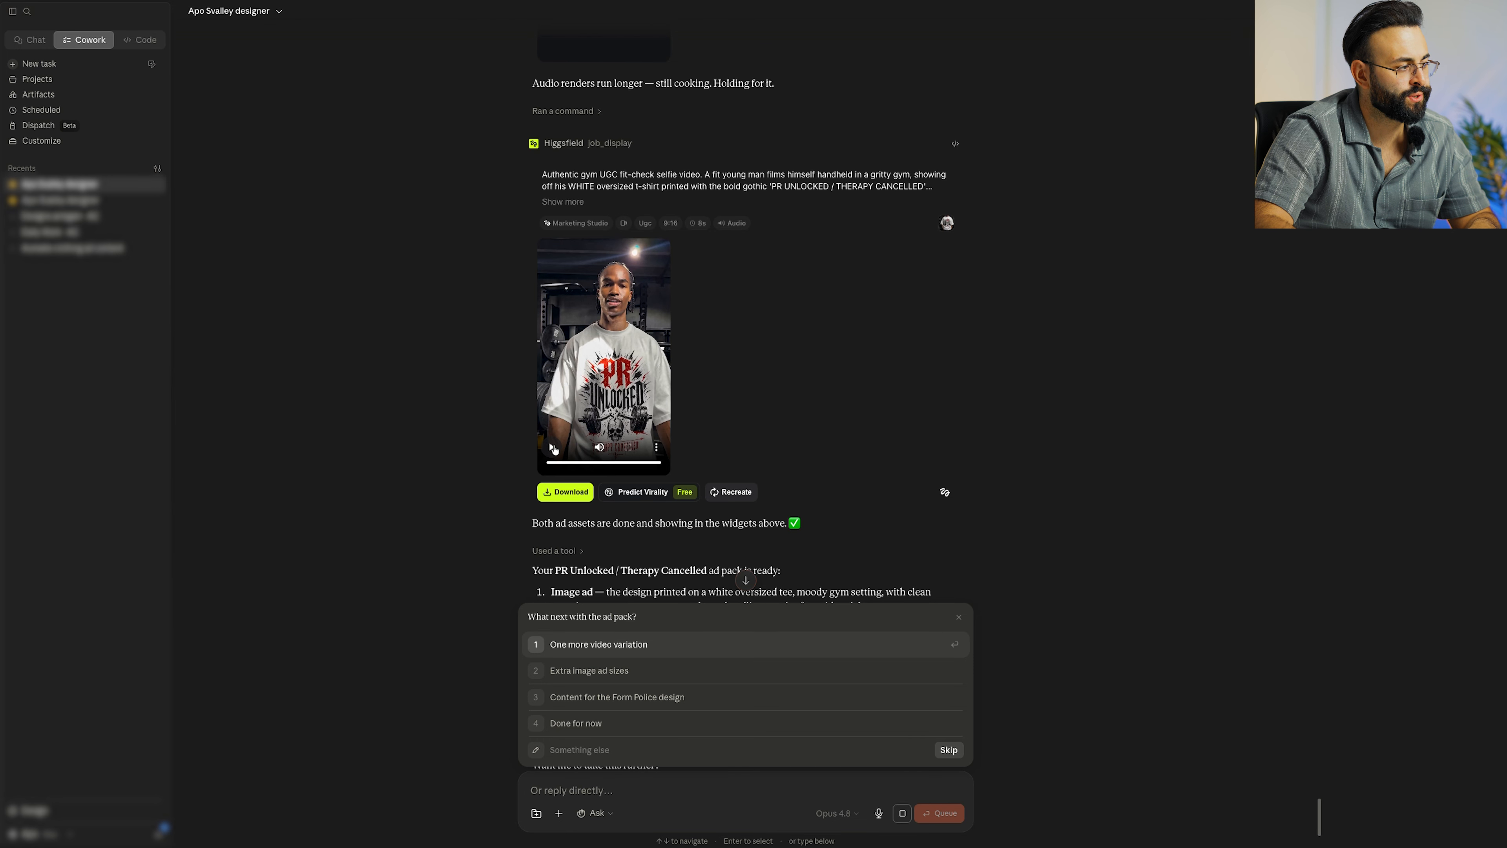
pyautogui.moveTo(603, 449)
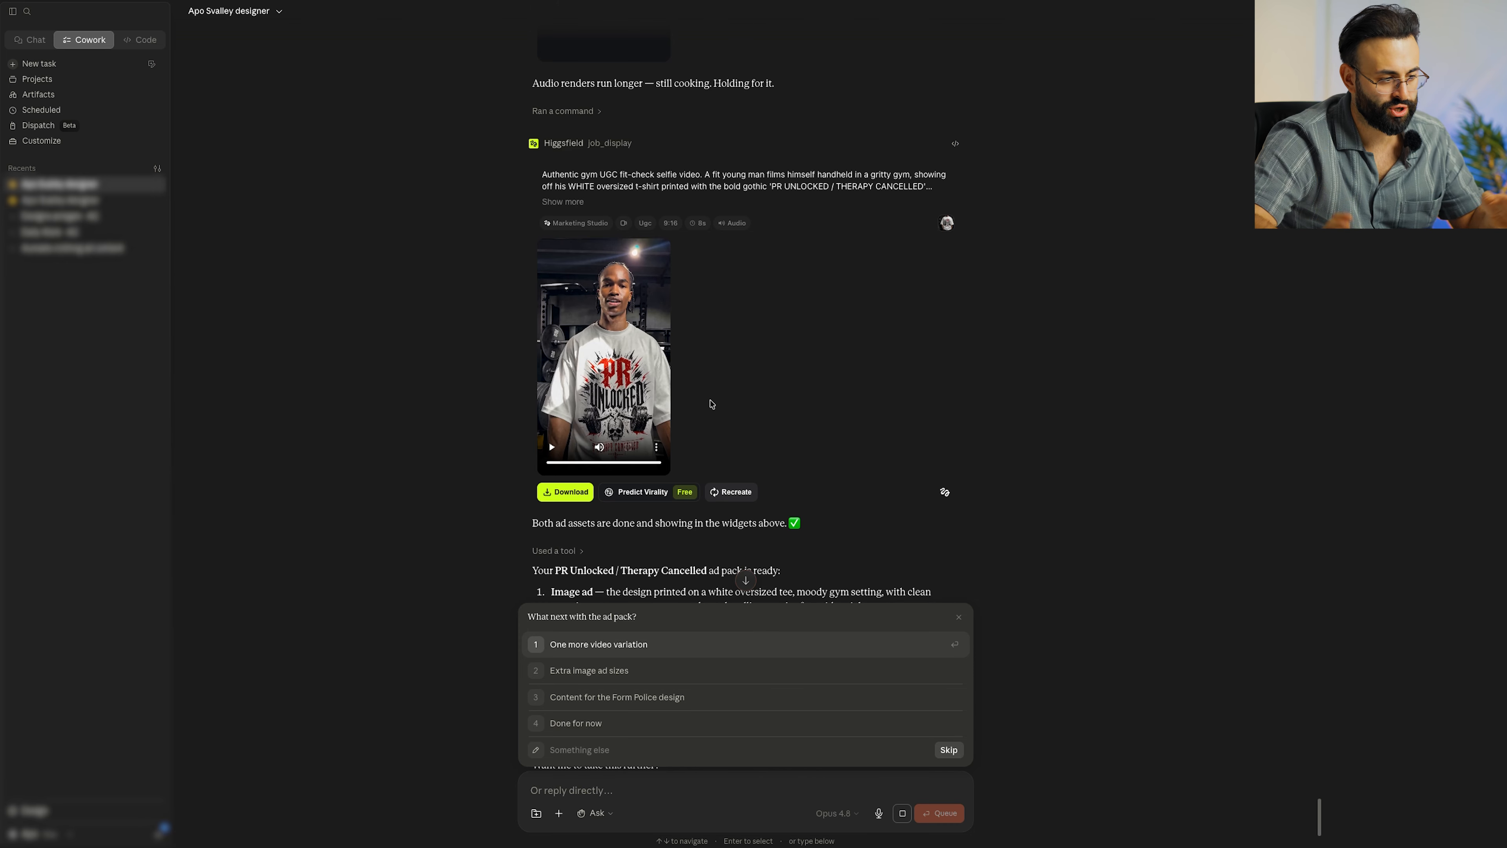
pyautogui.scroll(-5, 771, 386)
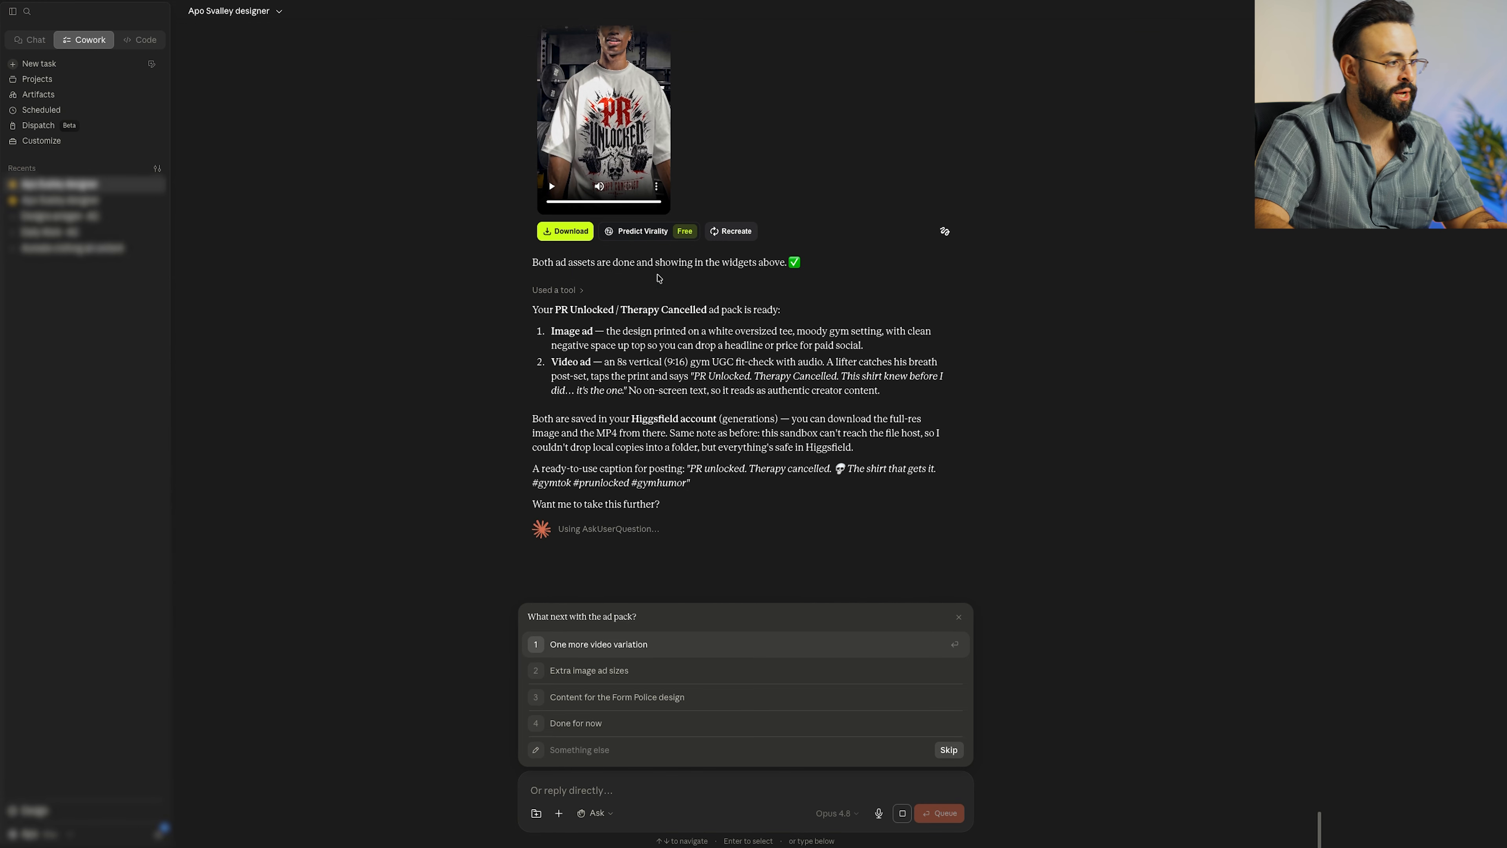